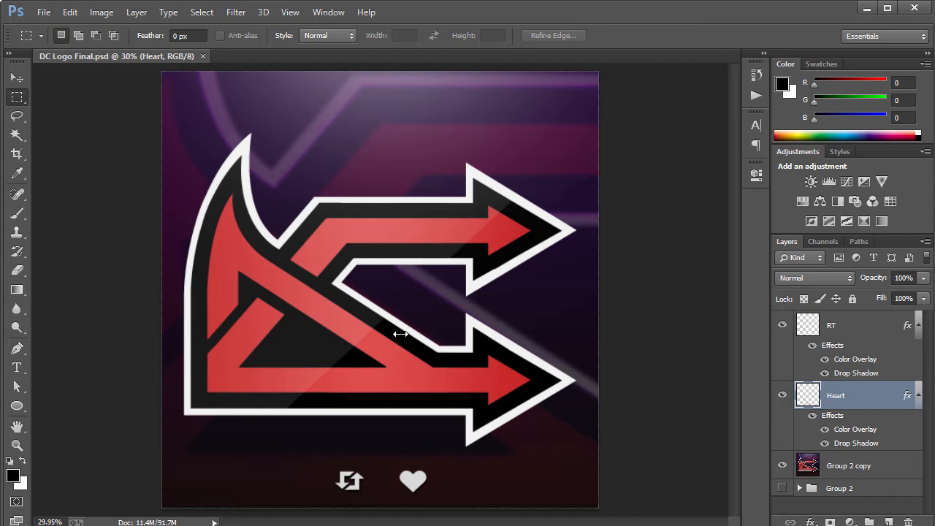
Step: Paste the copied blue TA logo into the document as a smart object and commit its placement
{"action": "key", "text": "ctrl+v"}
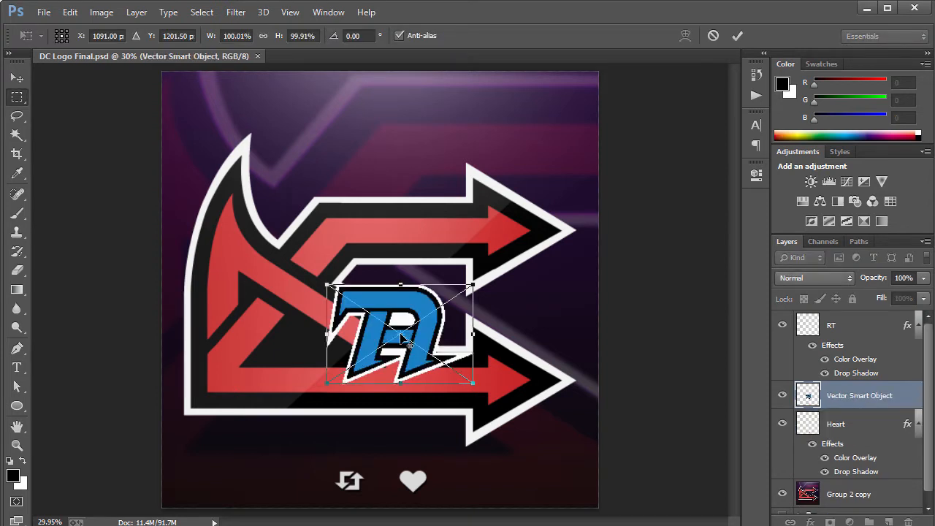
{"action": "key", "text": "Return"}
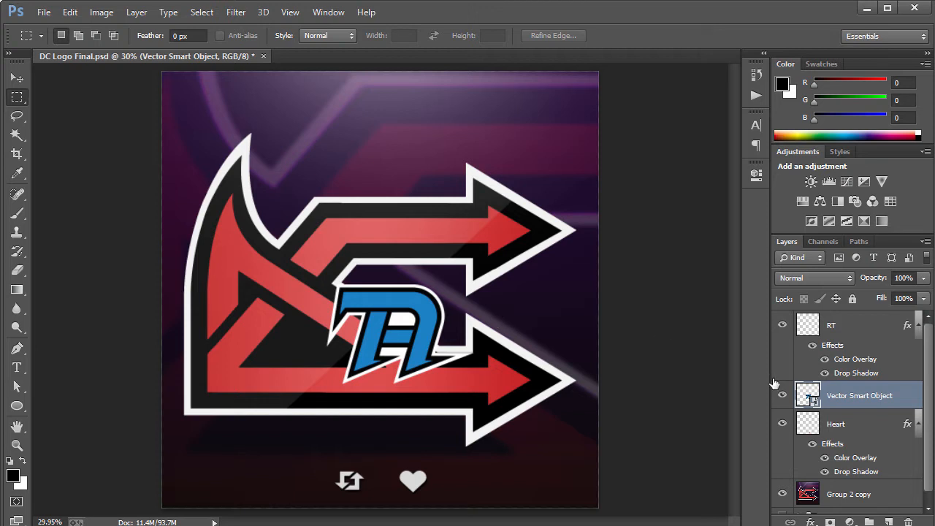
Step: Delete the RT, Heart and Group 2 copy layers and make Group 2 visible
{"action": "left_click", "coordinate": [919, 325]}
{"action": "left_click", "coordinate": [868, 325]}
{"action": "key", "text": "Delete"}
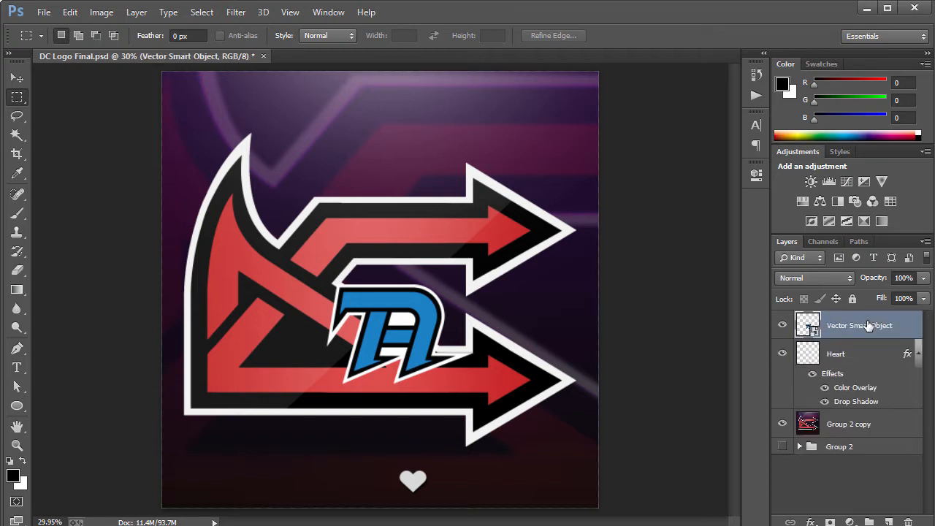
{"action": "left_click", "coordinate": [856, 355]}
{"action": "key", "text": "Delete"}
{"action": "key", "text": "Delete"}
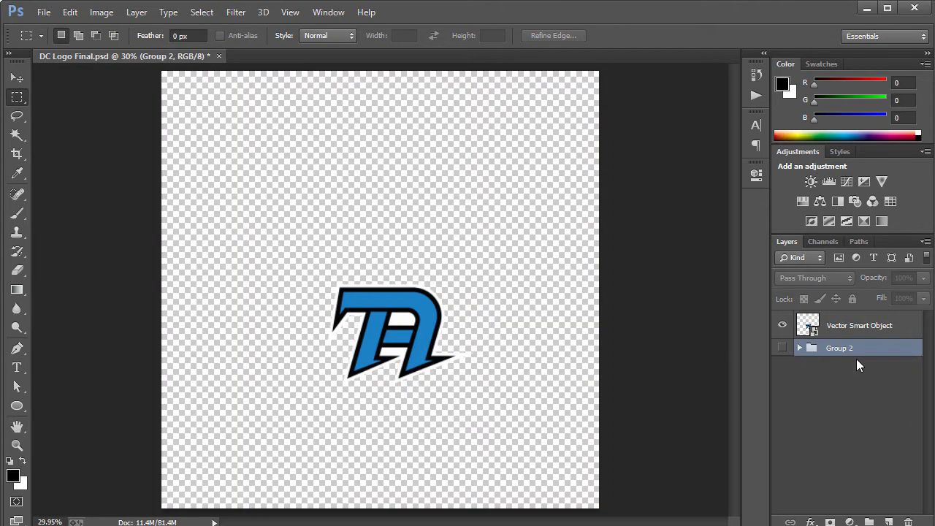
{"action": "left_click", "coordinate": [782, 347]}
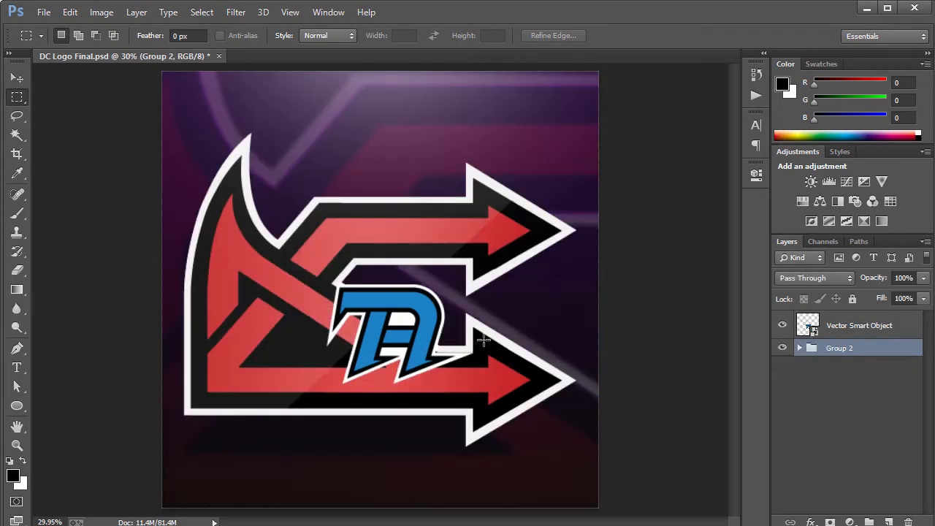
Step: Rename the pasted vector smart object layer to "Tempo Arts Logo"
{"action": "double_click", "coordinate": [869, 326]}
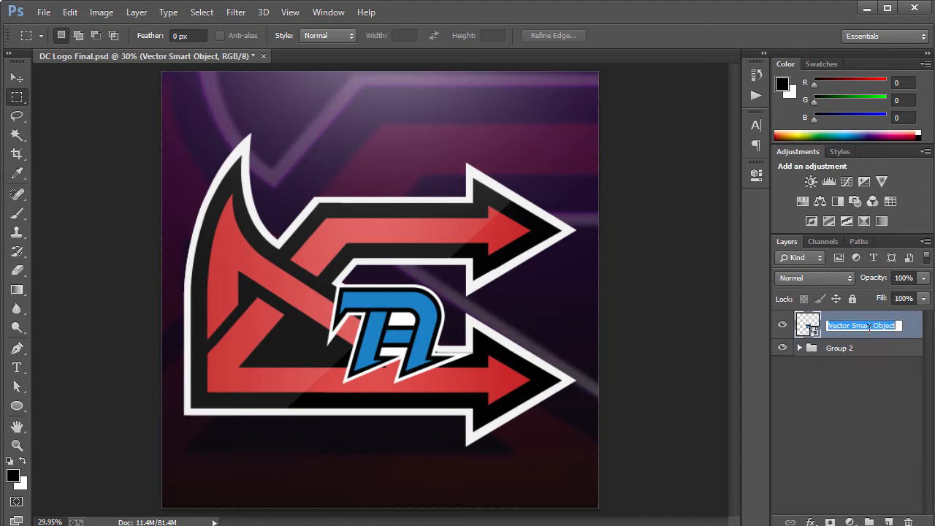
{"action": "type", "text": "Tempo ARts"}
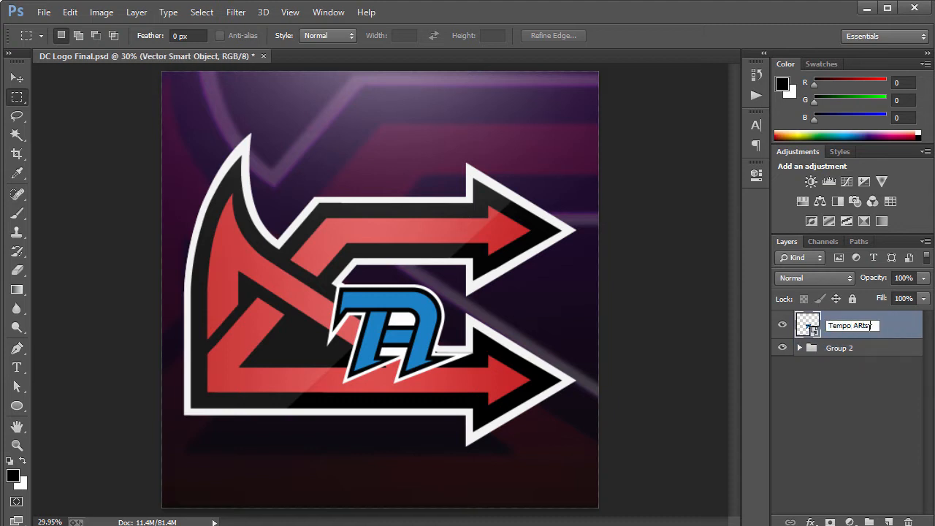
{"action": "type", "text": " Logo"}
{"action": "key", "text": "Return"}
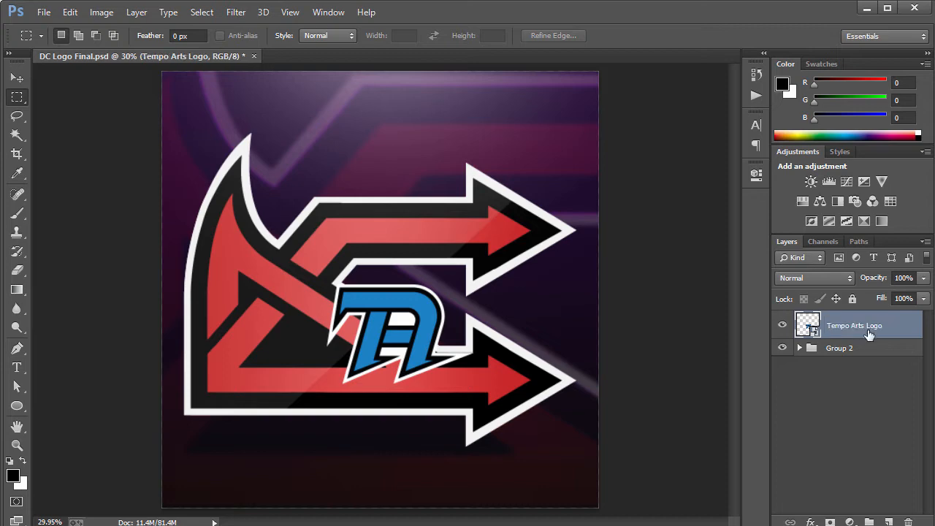
Step: Hide the Tempo Arts Logo layer and every layer inside Group 2, and select Layer 1
{"action": "left_click", "coordinate": [783, 327]}
{"action": "left_click", "coordinate": [800, 348]}
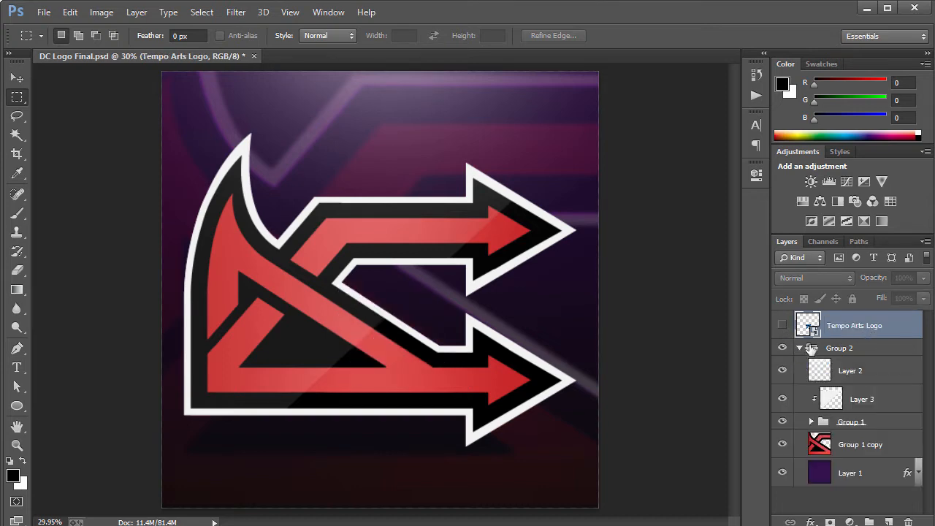
{"action": "left_click_drag", "start_coordinate": [783, 374], "coordinate": [781, 438]}
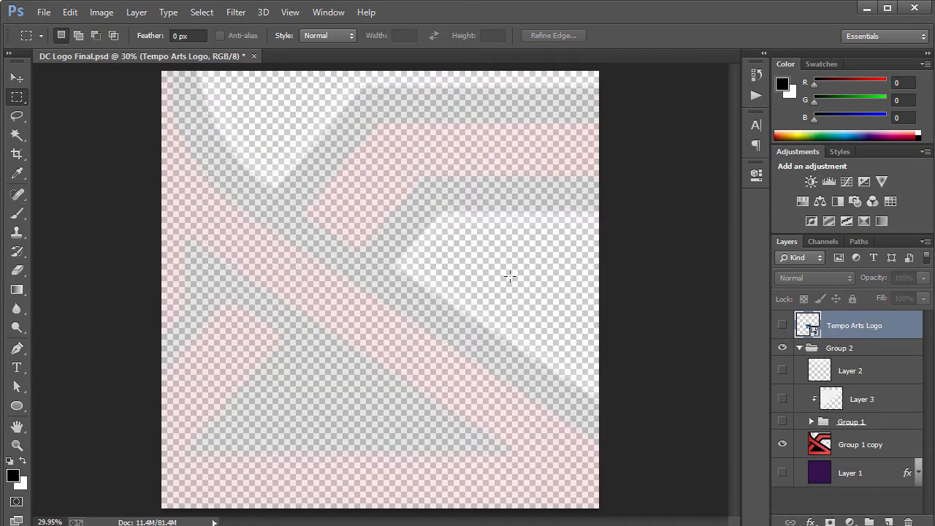
{"action": "left_click", "coordinate": [782, 445]}
{"action": "left_click", "coordinate": [874, 469]}
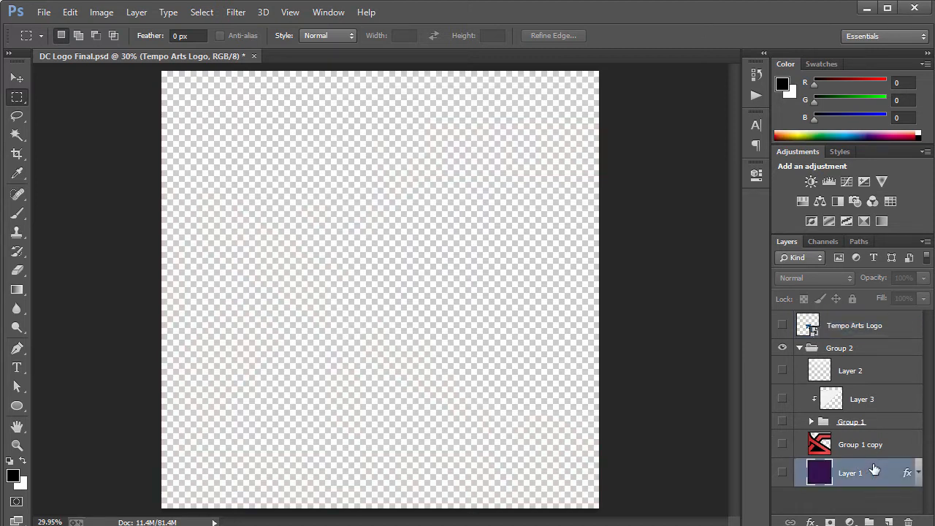
Step: Check the document's pixel dimensions and resolution in Image Size without changing them
{"action": "left_click", "coordinate": [43, 12]}
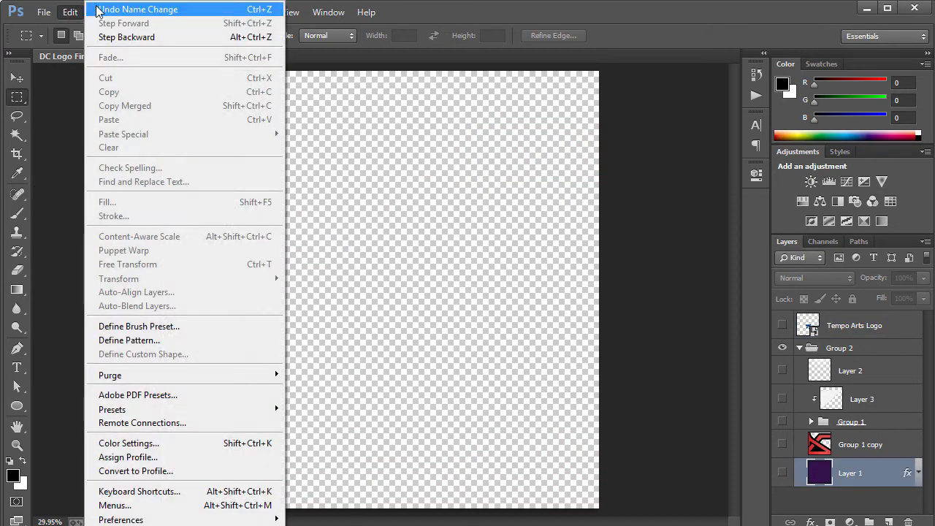
{"action": "left_click", "coordinate": [70, 12]}
{"action": "left_click", "coordinate": [101, 11]}
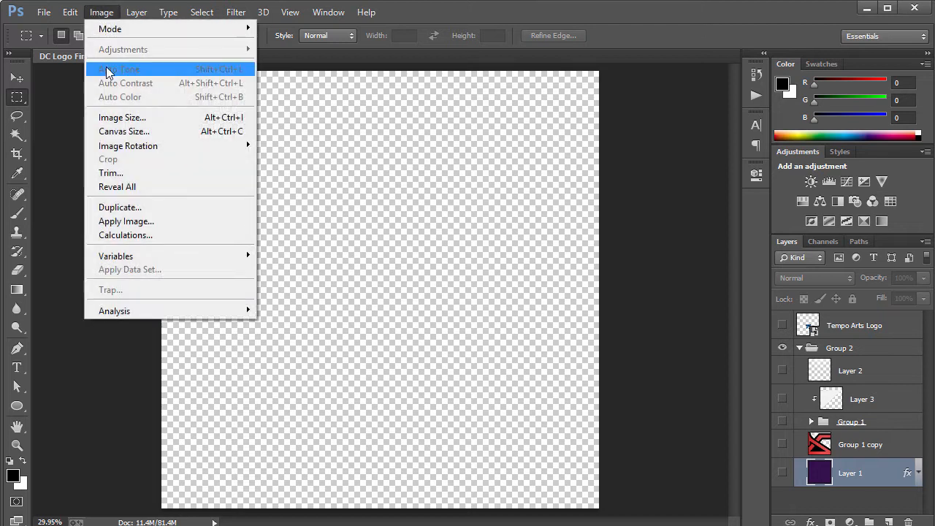
{"action": "left_click", "coordinate": [113, 117]}
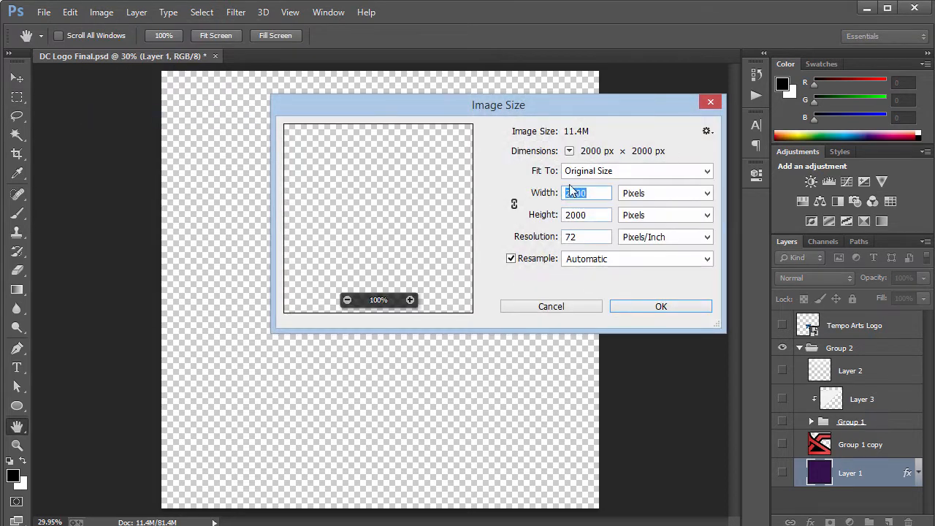
{"action": "left_click", "coordinate": [707, 103]}
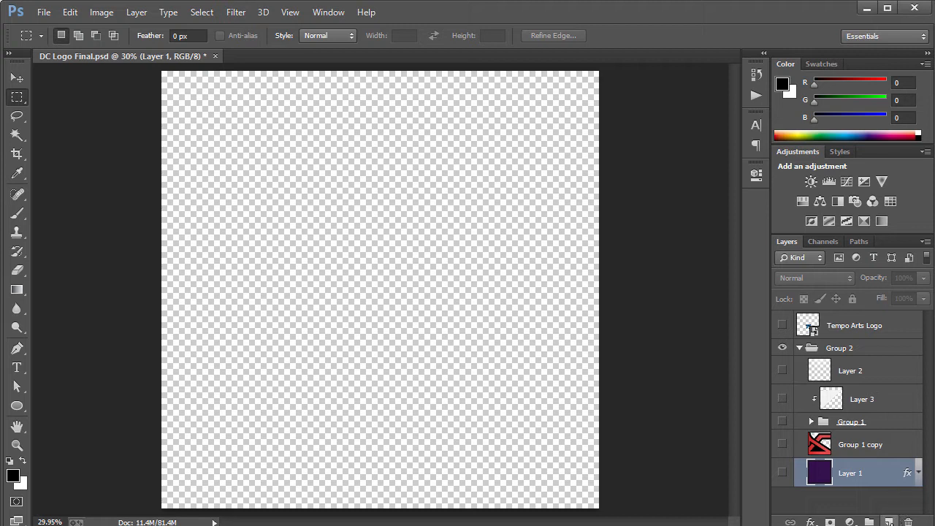
Step: Make the purple background Layer 1 in Group 2 visible
{"action": "left_click", "coordinate": [890, 521]}
{"action": "key", "text": "ctrl+z"}
{"action": "left_click", "coordinate": [783, 473]}
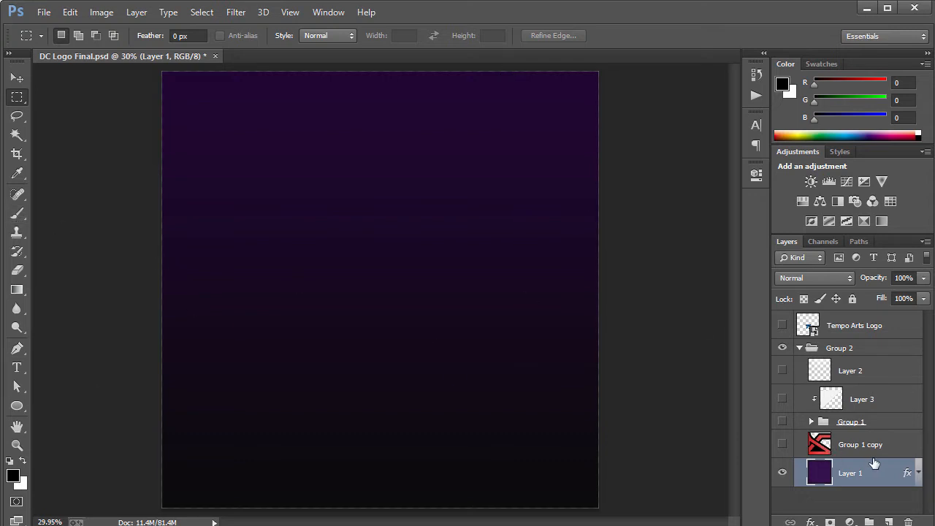
Step: Examine the gradient overlay of Layer 1 and the colour of its dark gradient stop
{"action": "double_click", "coordinate": [876, 471]}
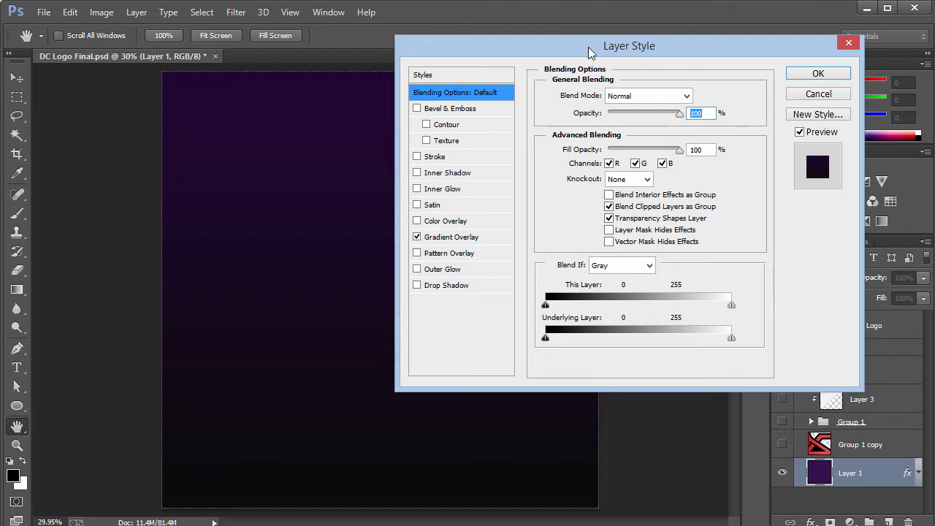
{"action": "left_click", "coordinate": [450, 254]}
{"action": "left_click", "coordinate": [416, 253]}
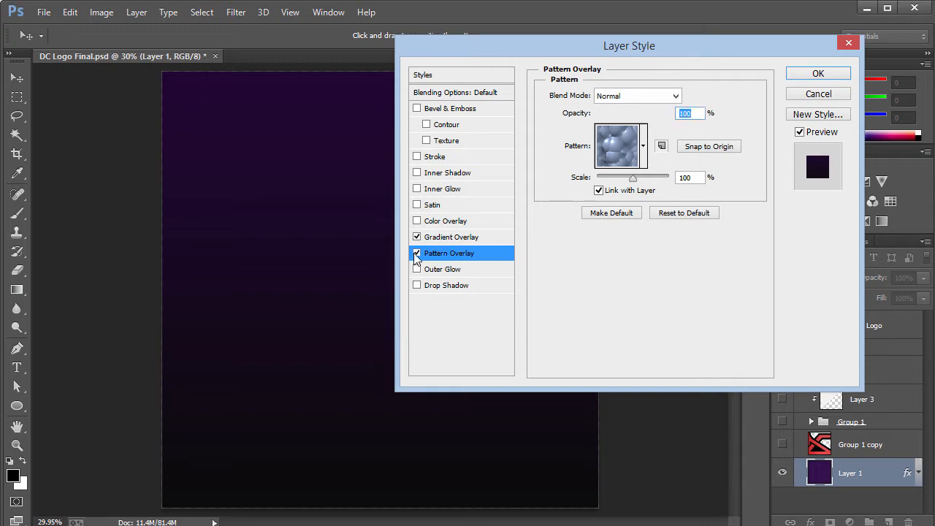
{"action": "left_click", "coordinate": [450, 238]}
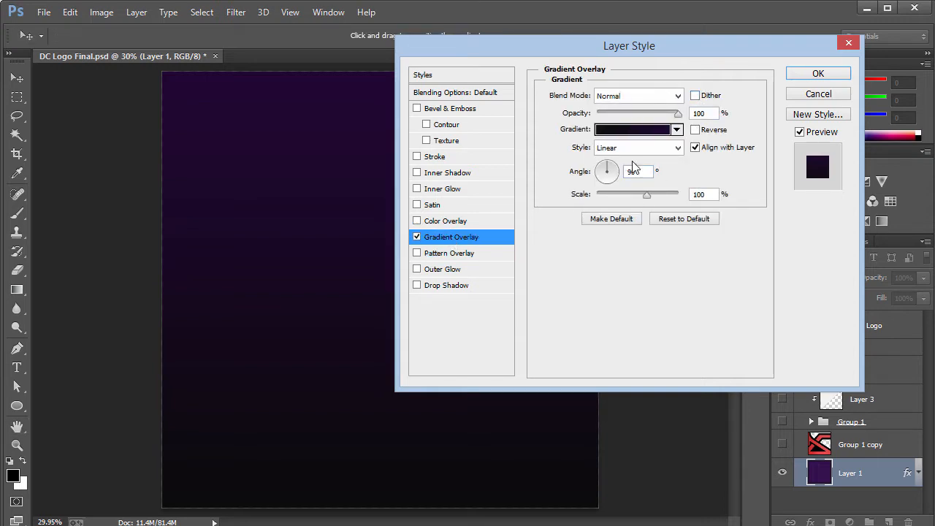
{"action": "left_click", "coordinate": [632, 130]}
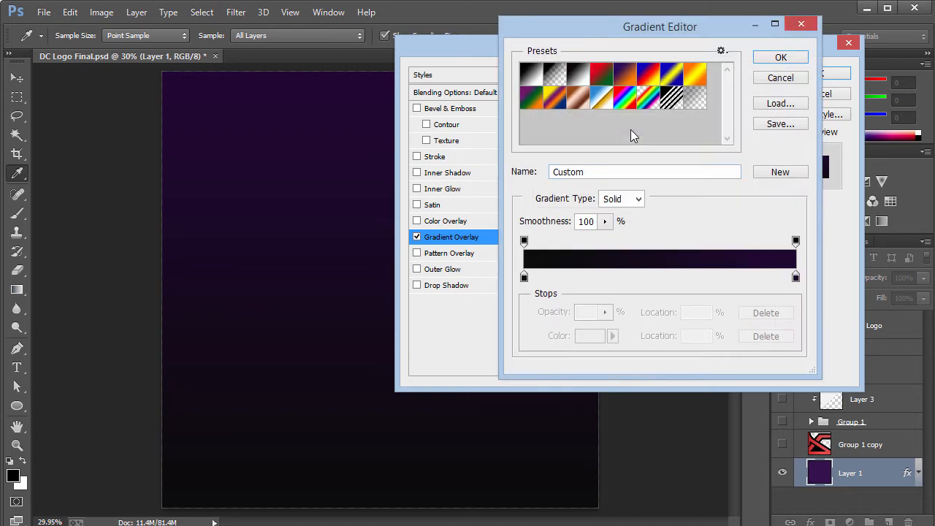
{"action": "left_click", "coordinate": [524, 277]}
{"action": "double_click", "coordinate": [523, 276]}
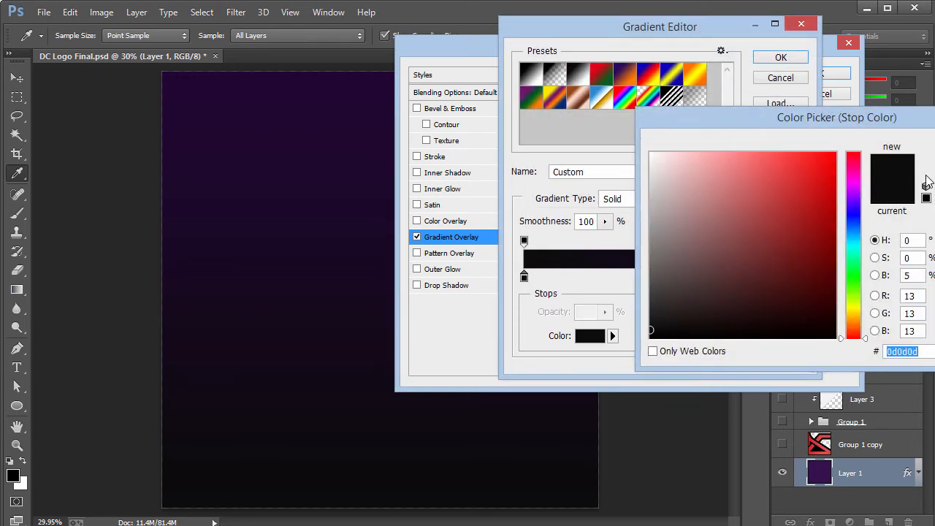
{"action": "key", "text": "Return"}
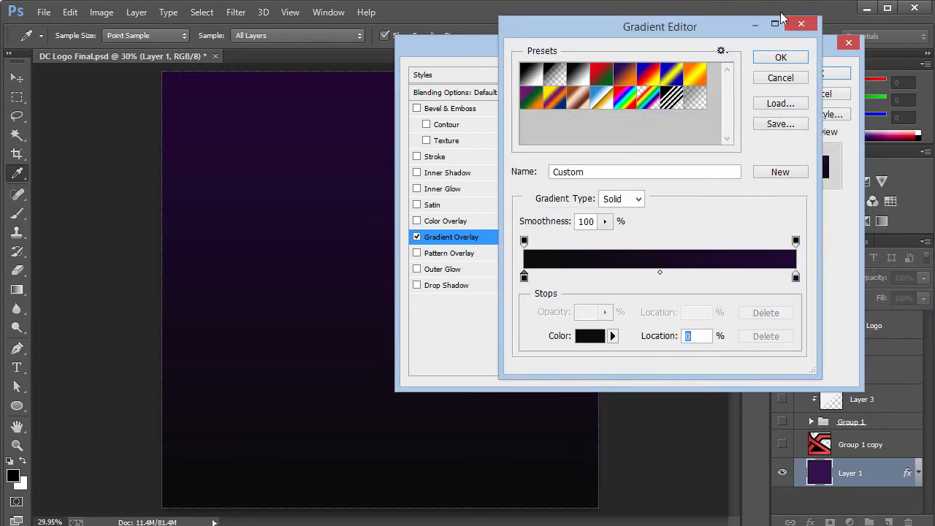
{"action": "left_click", "coordinate": [781, 57]}
{"action": "key", "text": "Return"}
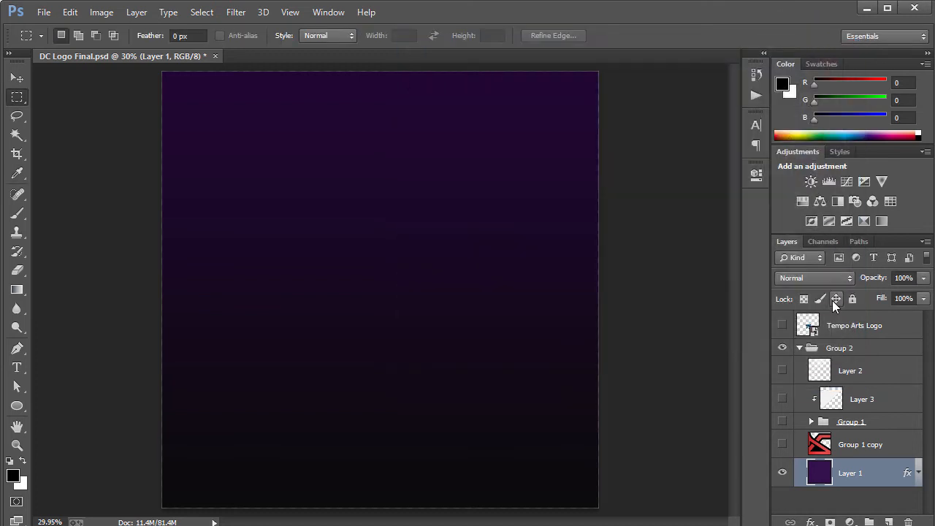
Step: Show the Tempo Arts Logo layer and sample the logo's blue as the foreground colour with the Eyedropper
{"action": "left_click", "coordinate": [782, 326]}
{"action": "key", "text": "i"}
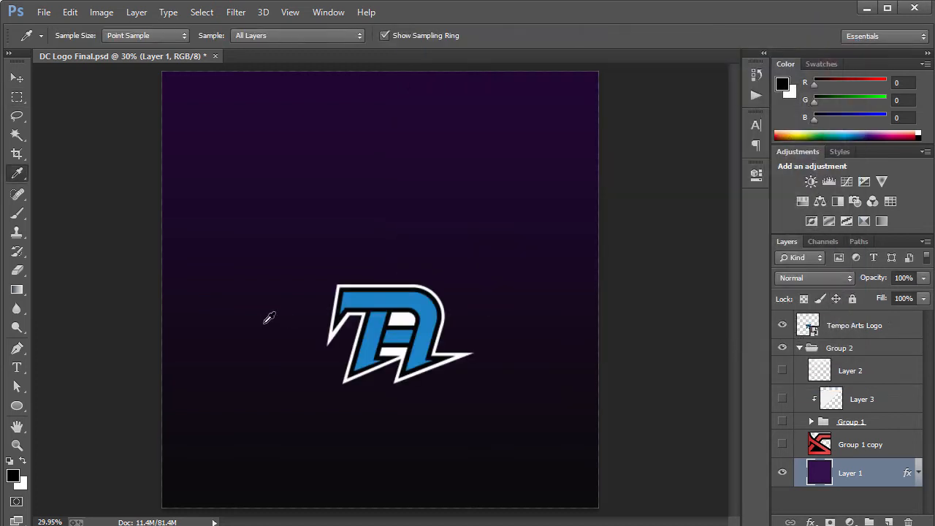
{"action": "left_click", "coordinate": [375, 293]}
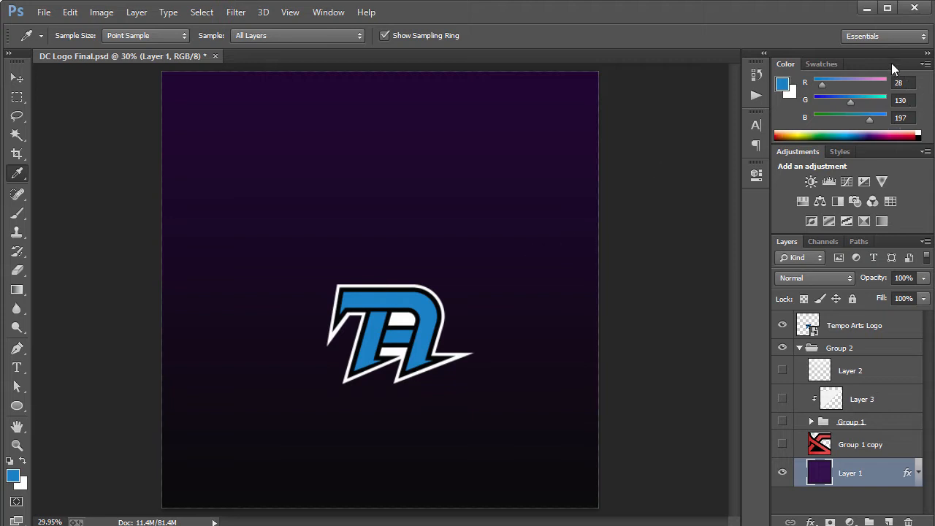
Step: Open the gradient of Layer 1's Gradient Overlay for editing, moving the Layer Style dialog aside
{"action": "double_click", "coordinate": [880, 476]}
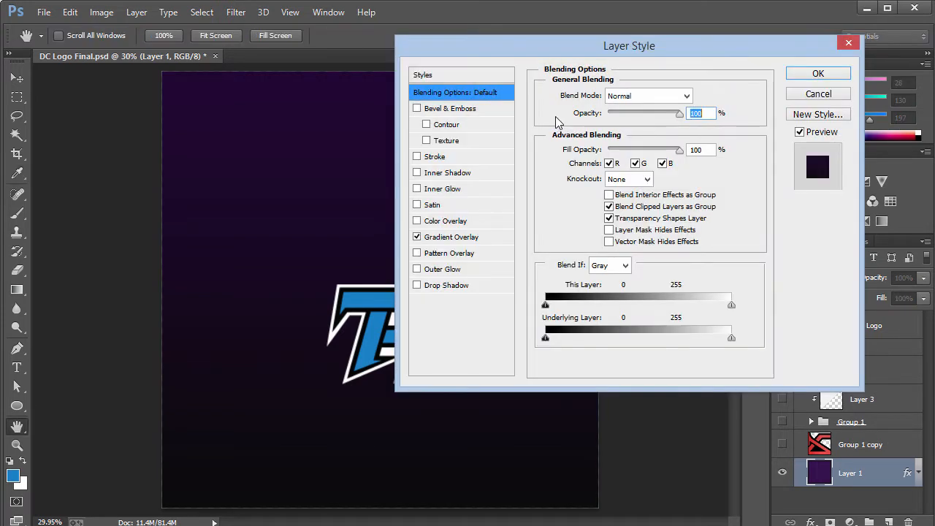
{"action": "left_click_drag", "start_coordinate": [598, 58], "coordinate": [219, 38]}
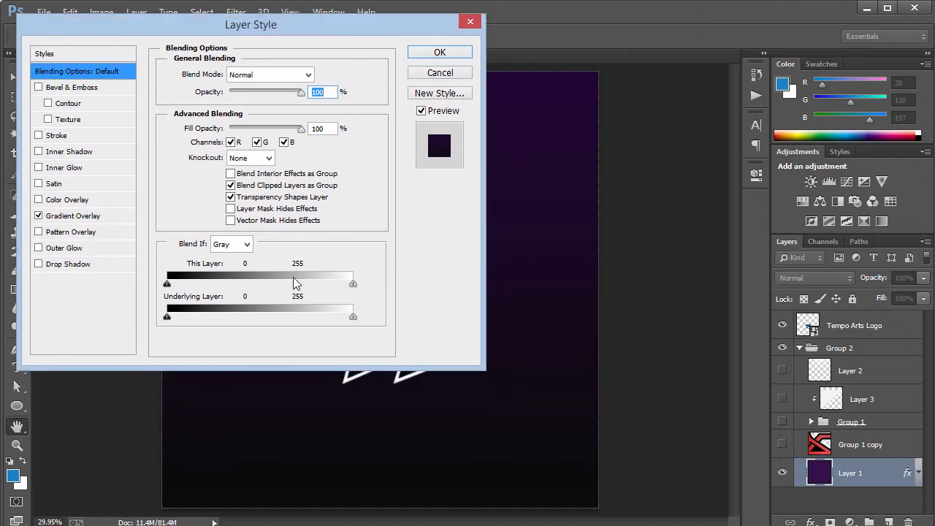
{"action": "left_click", "coordinate": [53, 217]}
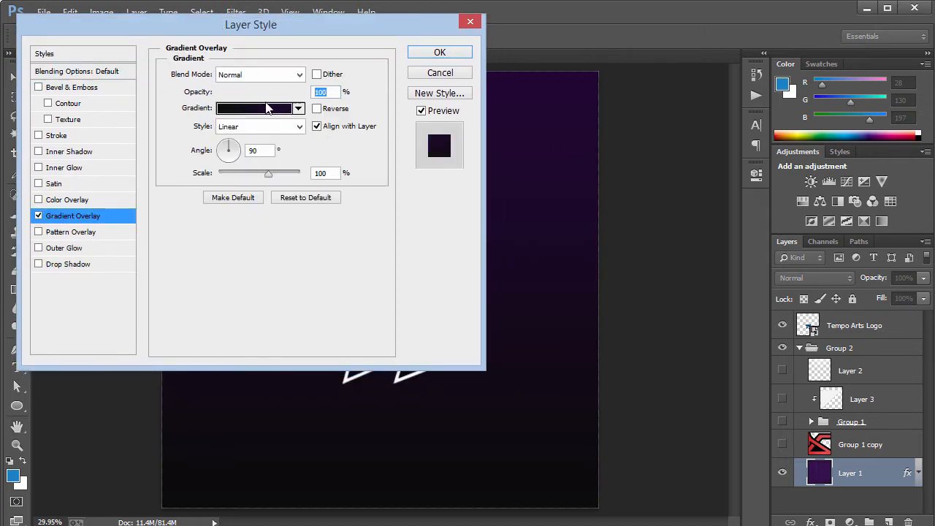
{"action": "left_click", "coordinate": [270, 108]}
Step: Try to set the purple gradient stop at 100% to red 28 and green 12
{"action": "double_click", "coordinate": [795, 278]}
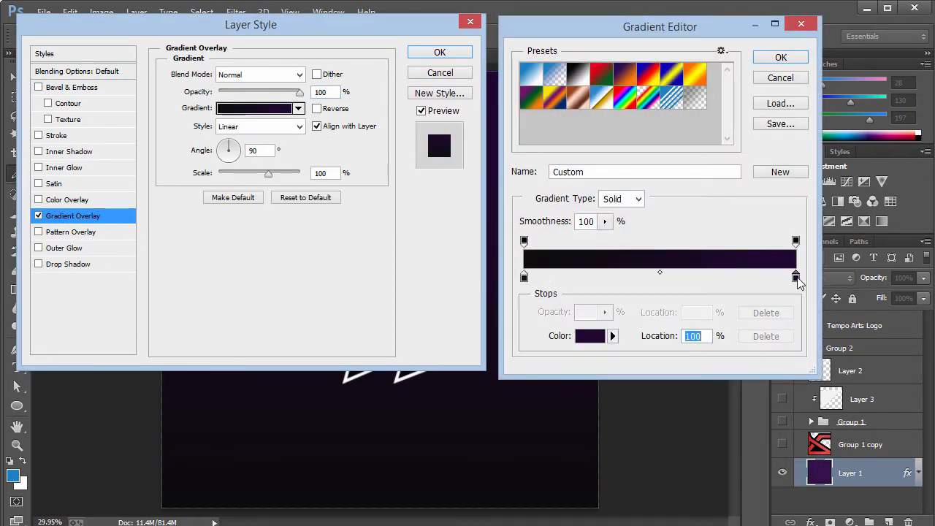
{"action": "left_click_drag", "start_coordinate": [830, 124], "coordinate": [455, 126]}
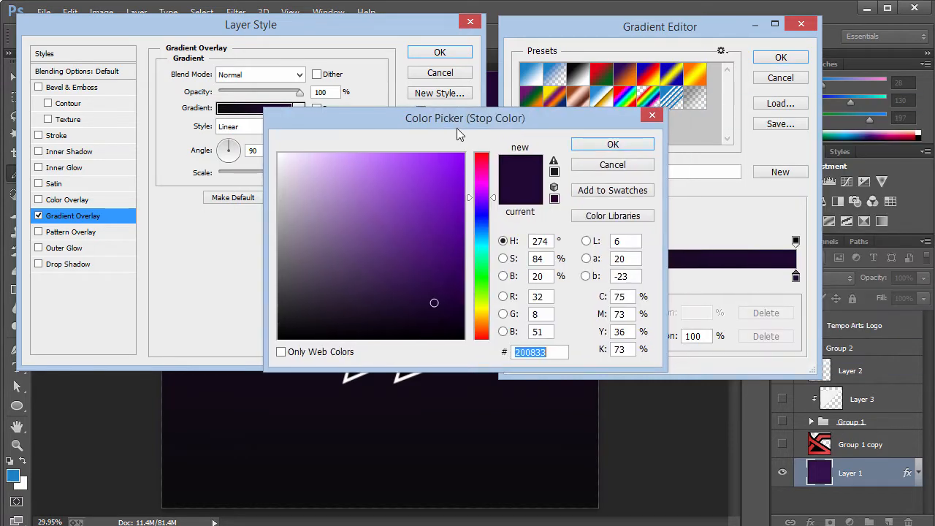
{"action": "double_click", "coordinate": [542, 296]}
{"action": "type", "text": "28"}
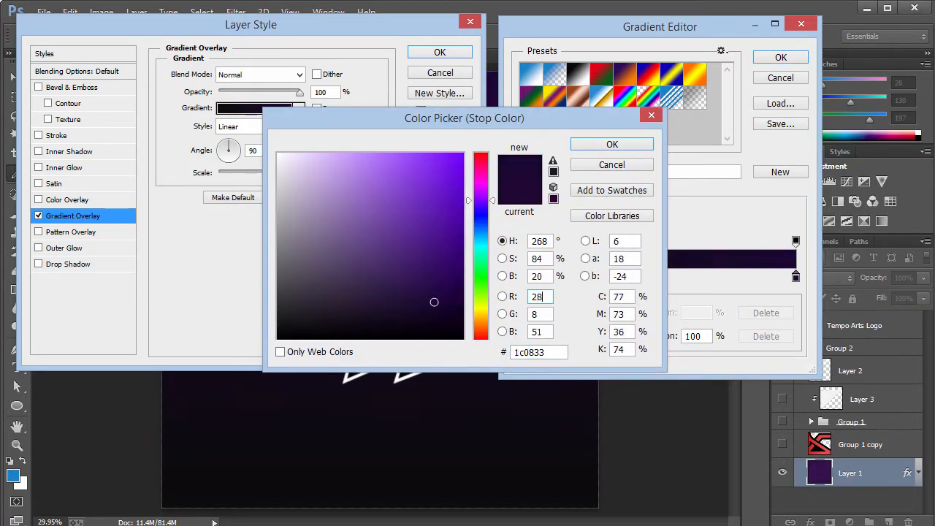
{"action": "key", "text": "Tab"}
{"action": "type", "text": "12"}
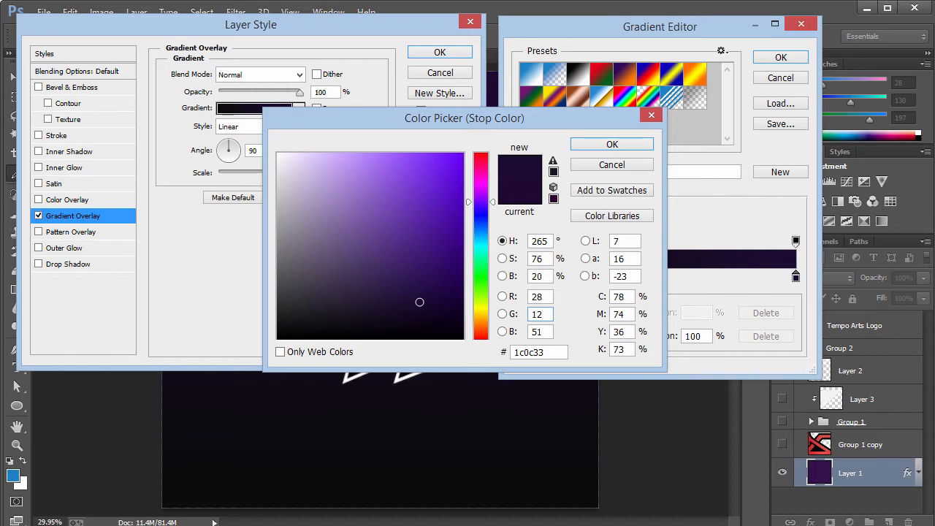
{"action": "key", "text": "Return"}
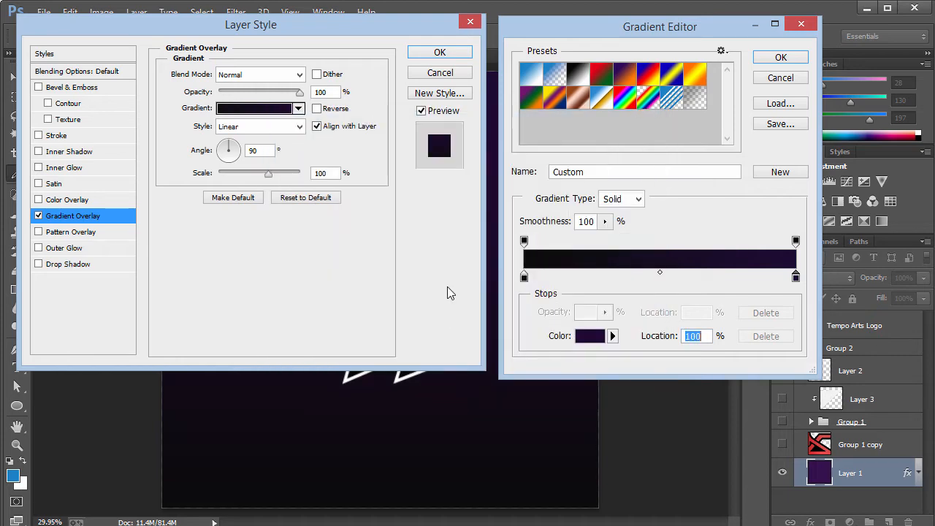
Step: Shift the hue of the purple gradient stop at 100% to a dark blue
{"action": "double_click", "coordinate": [796, 278]}
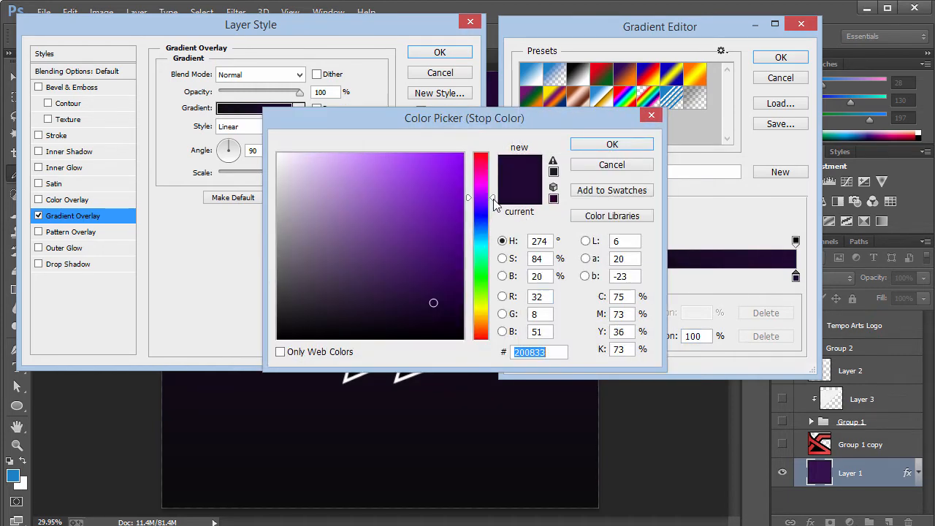
{"action": "mouse_move", "coordinate": [494, 205]}
{"action": "left_mouse_down"}
{"action": "mouse_move", "coordinate": [490, 233]}
{"action": "mouse_move", "coordinate": [489, 222]}
{"action": "left_mouse_up"}
{"action": "left_click", "coordinate": [621, 144]}
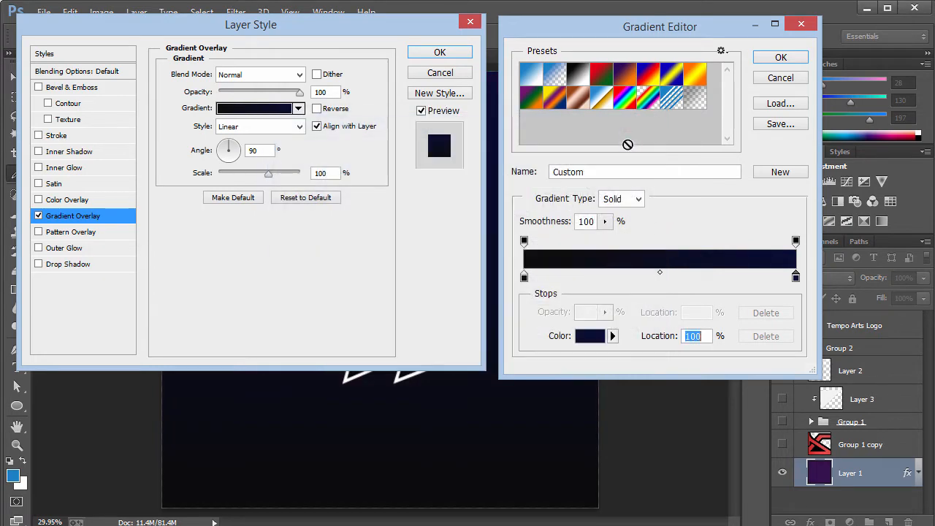
Step: Apply the edited dark blue gradient to Layer 1's Gradient Overlay and accept the layer style
{"action": "left_click", "coordinate": [780, 59]}
{"action": "left_click", "coordinate": [441, 54]}
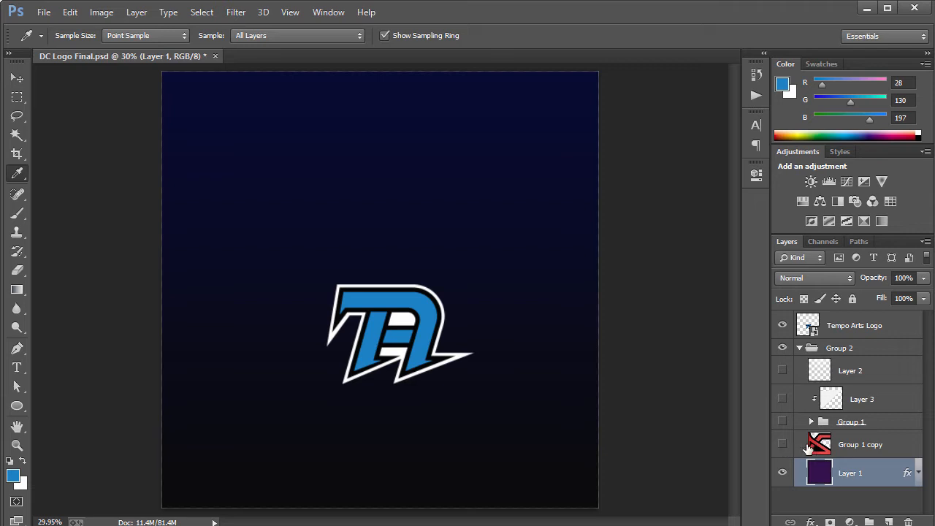
Step: Centre the Tempo Arts Logo layer horizontally and vertically on the whole canvas, leaving no active selection
{"action": "left_click", "coordinate": [871, 449]}
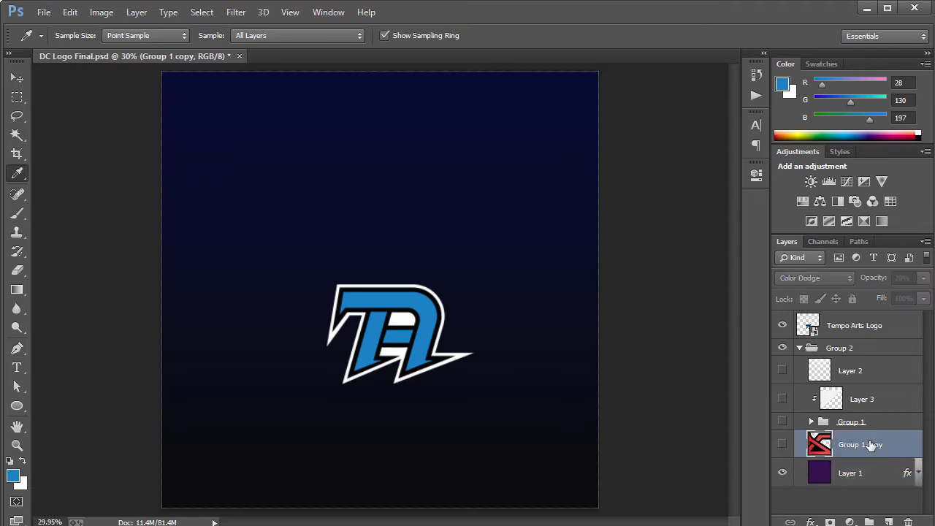
{"action": "key", "text": "v"}
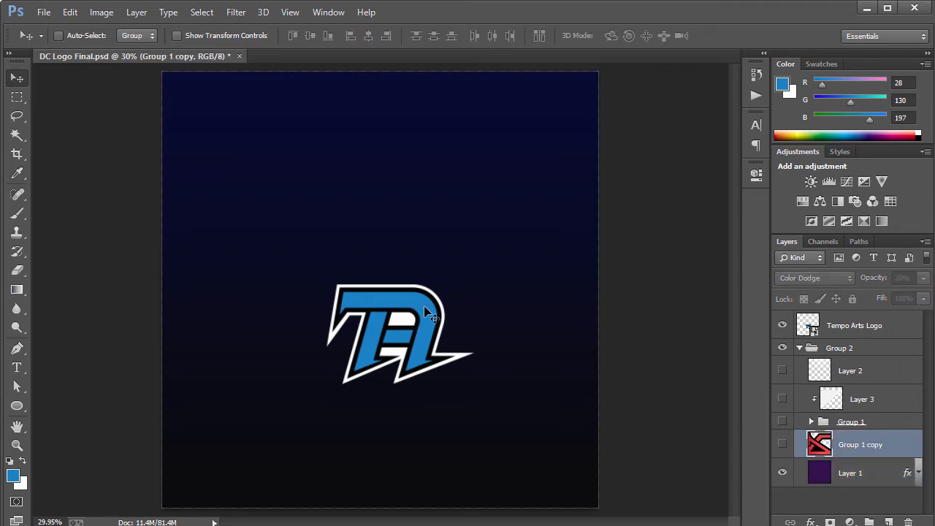
{"action": "left_click", "coordinate": [912, 329]}
{"action": "key", "text": "ctrl+a"}
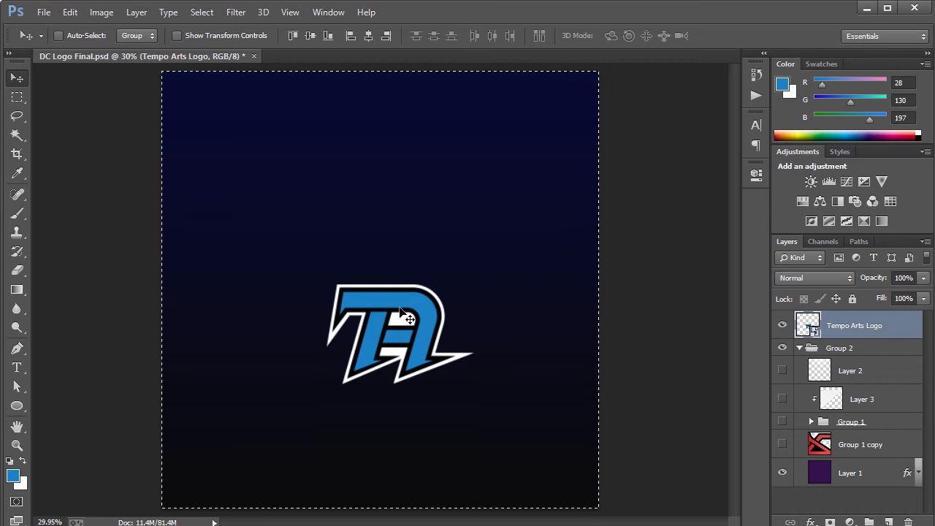
{"action": "key", "text": "w"}
{"action": "key", "text": "v"}
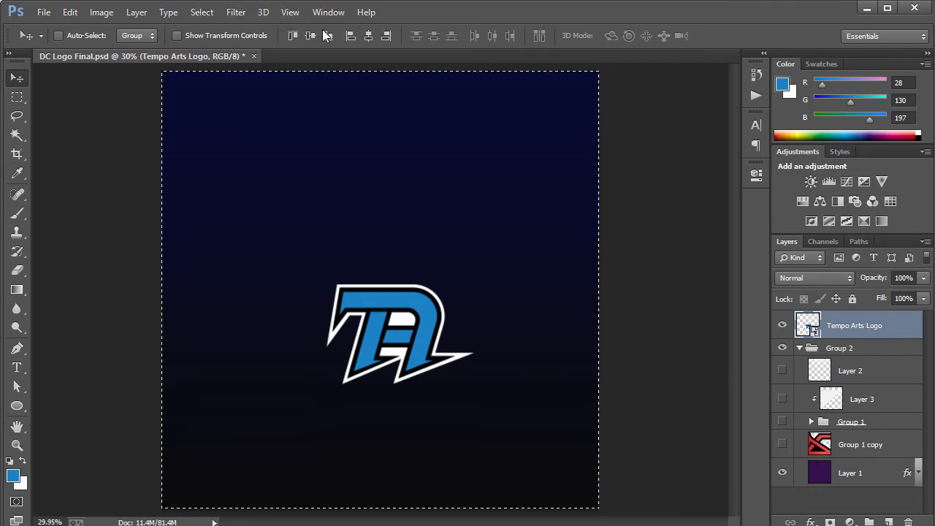
{"action": "left_click", "coordinate": [370, 37]}
{"action": "left_click", "coordinate": [311, 38]}
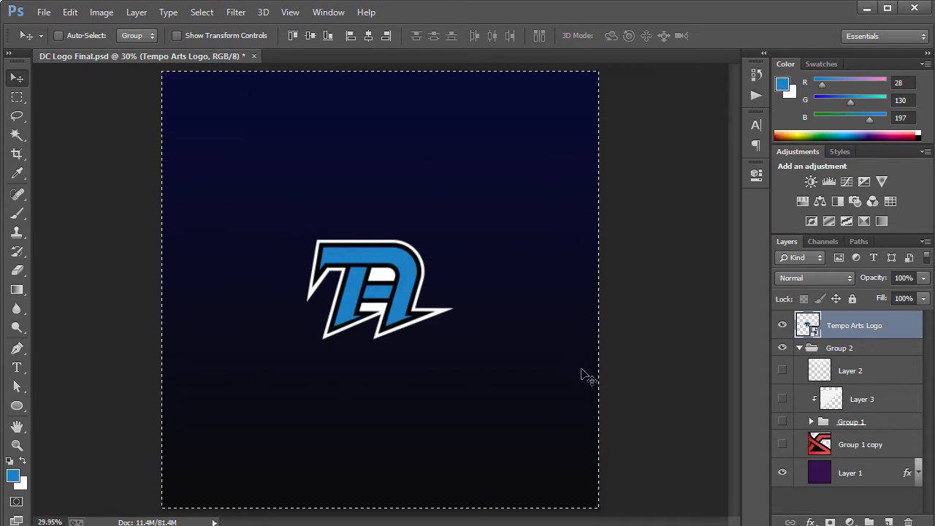
{"action": "key", "text": "ctrl+d"}
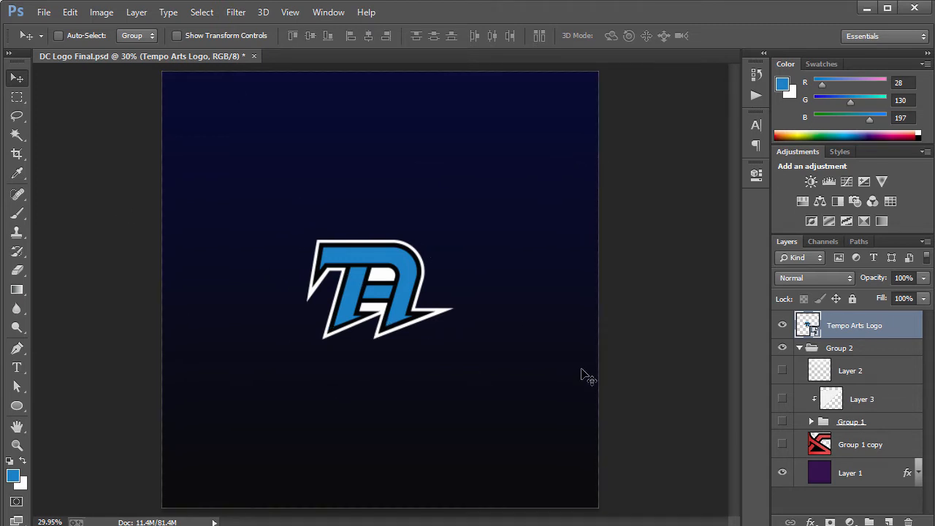
Step: Scale the Tempo Arts Logo layer up around its centre to about 460% so it overfills the canvas
{"action": "key", "text": "ctrl+t"}
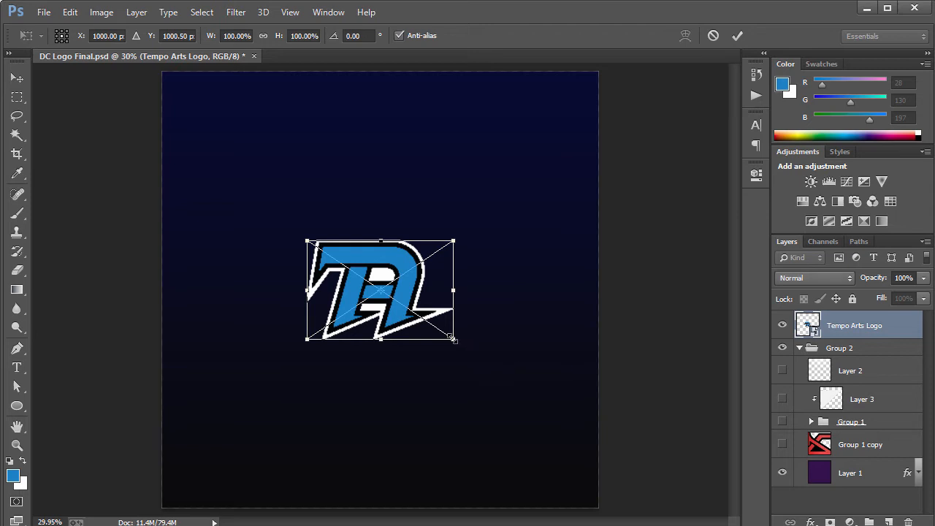
{"action": "left_click_drag", "start_coordinate": [452, 338], "coordinate": [733, 501]}
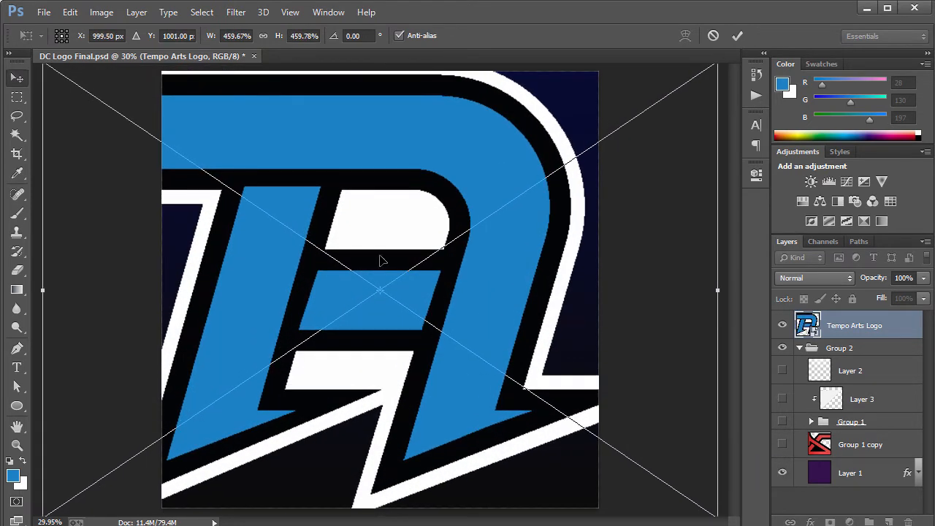
{"action": "key", "text": "Return"}
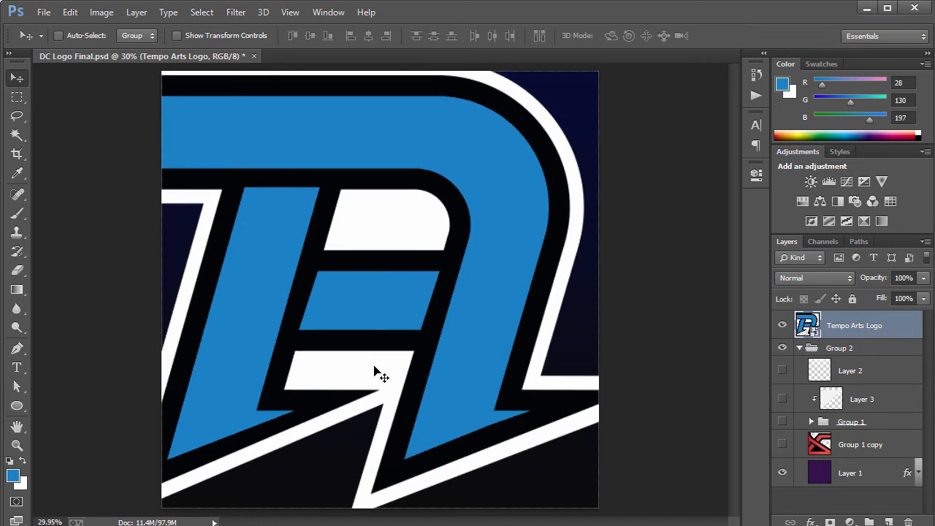
Step: Set the Tempo Arts Logo layer's blend mode to Color Dodge and its opacity to 20%
{"action": "left_click", "coordinate": [835, 281]}
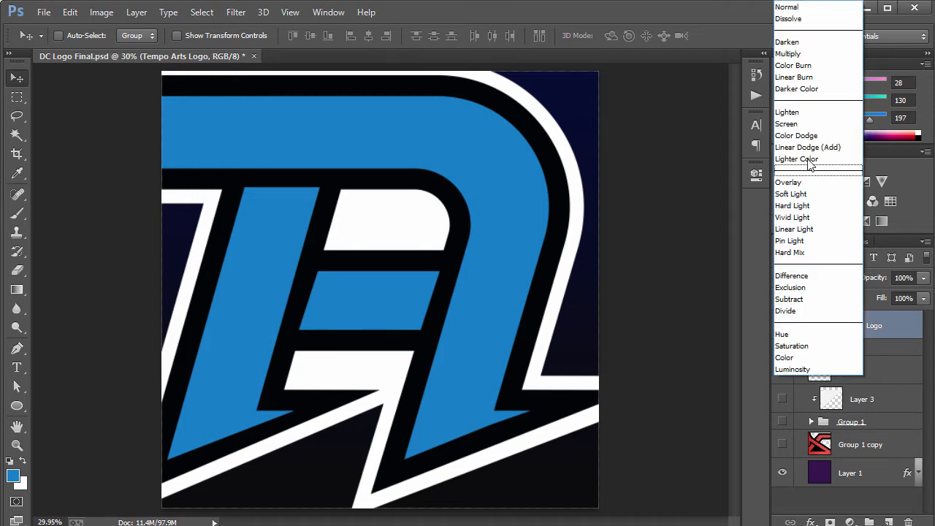
{"action": "left_click", "coordinate": [800, 135]}
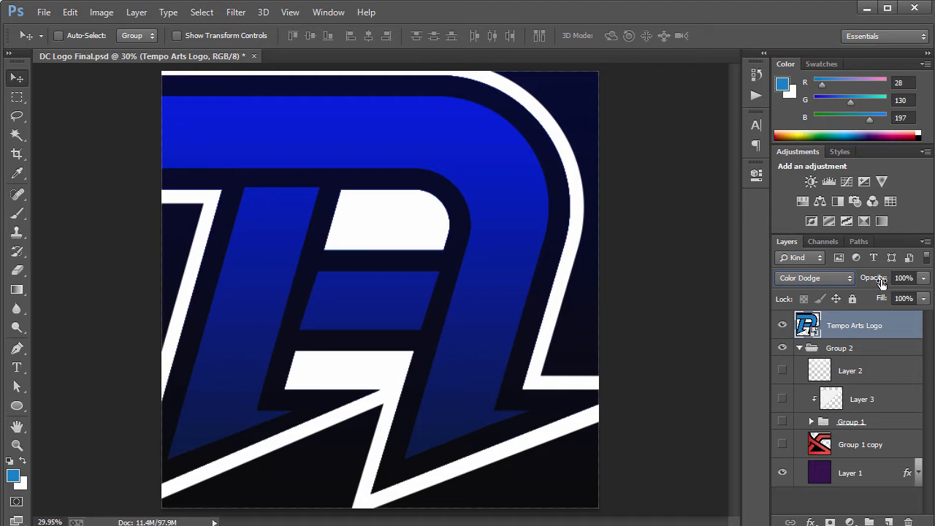
{"action": "left_click", "coordinate": [881, 282]}
{"action": "type", "text": "20"}
{"action": "key", "text": "Return"}
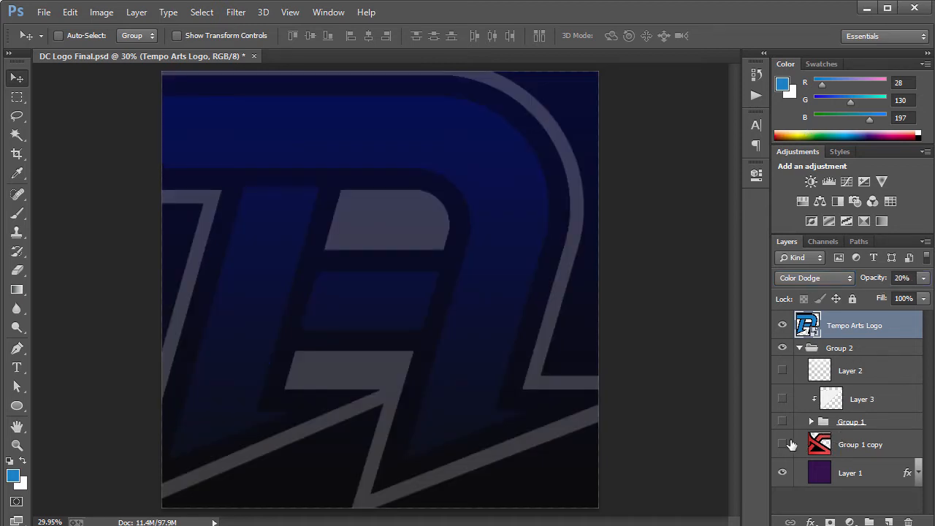
Step: Move the Tempo Arts Logo layer into Group 2 directly above Group 1 copy, keeping the logo visible and Group 1 copy hidden
{"action": "left_click", "coordinate": [782, 325]}
{"action": "left_click", "coordinate": [782, 444]}
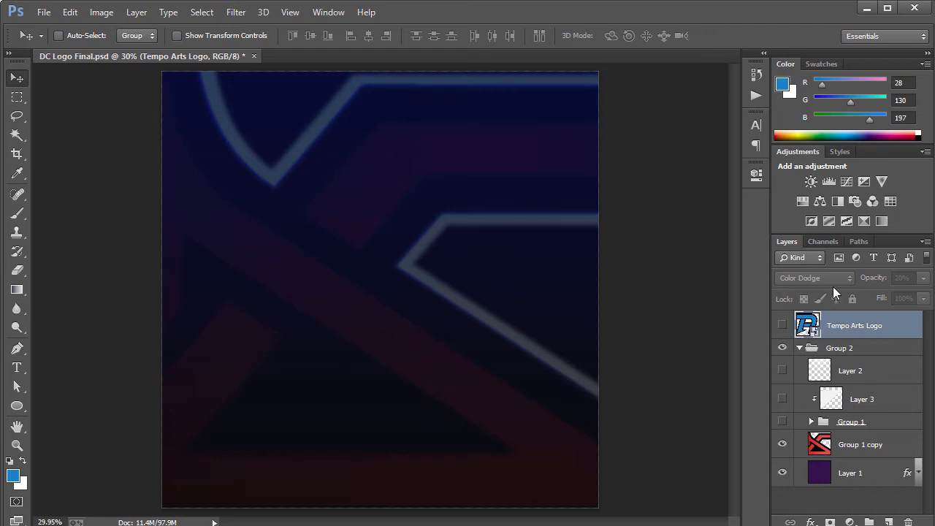
{"action": "left_click_drag", "start_coordinate": [843, 327], "coordinate": [837, 412]}
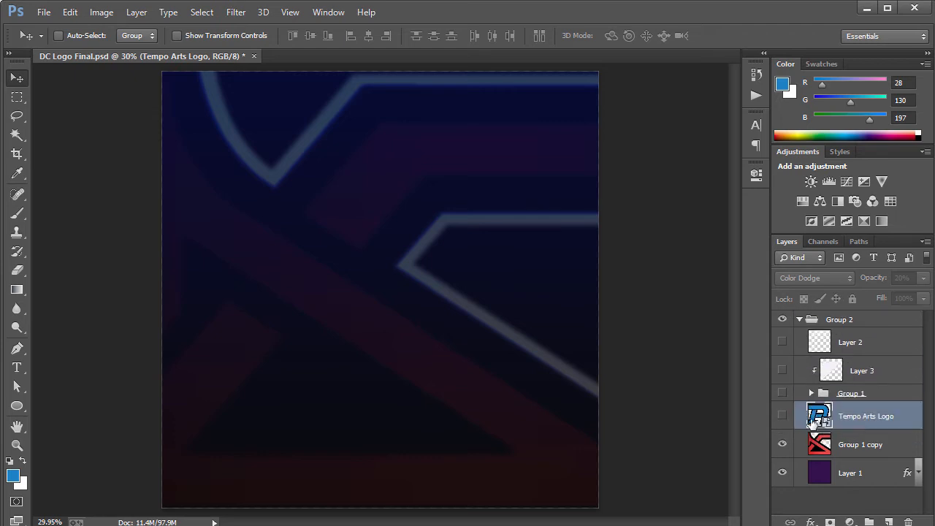
{"action": "left_click", "coordinate": [783, 443]}
{"action": "left_click", "coordinate": [783, 415]}
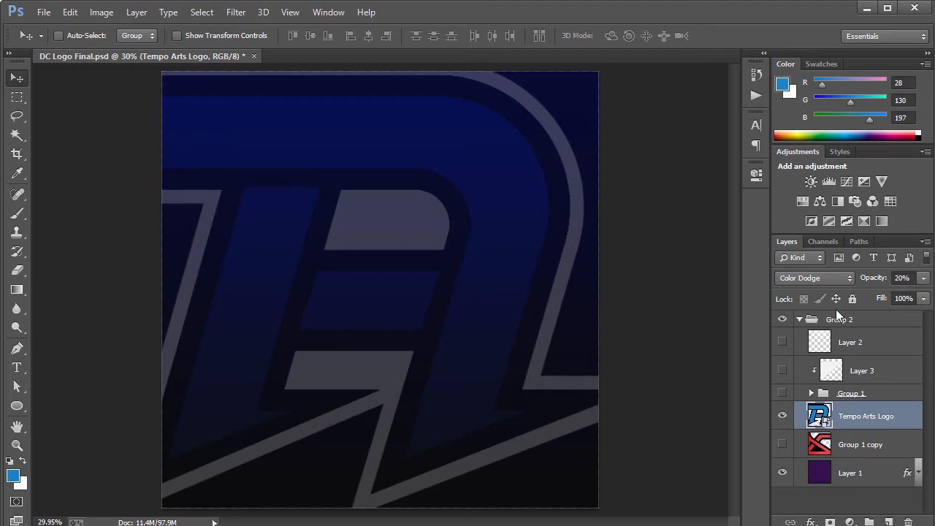
Step: Try the Tempo Arts Logo layer at 10% opacity, and return it to 20%
{"action": "left_click", "coordinate": [866, 447]}
{"action": "left_click", "coordinate": [866, 425]}
{"action": "left_click", "coordinate": [872, 284]}
{"action": "type", "text": "10"}
{"action": "key", "text": "Return"}
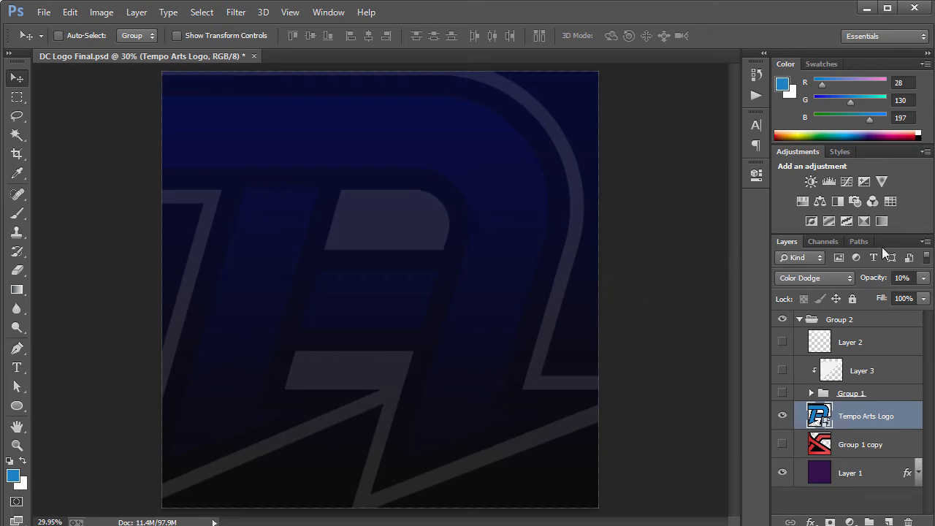
{"action": "left_click", "coordinate": [872, 282]}
{"action": "type", "text": "20"}
{"action": "key", "text": "Return"}
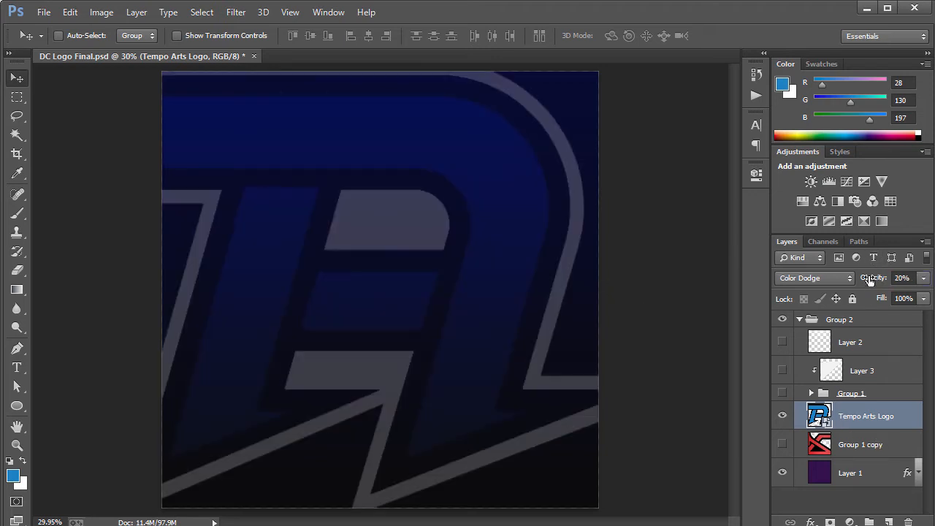
Step: Apply a Gaussian Blur with a 20-pixel radius to the Tempo Arts Logo layer, previewing other radii before accepting
{"action": "left_click", "coordinate": [236, 12]}
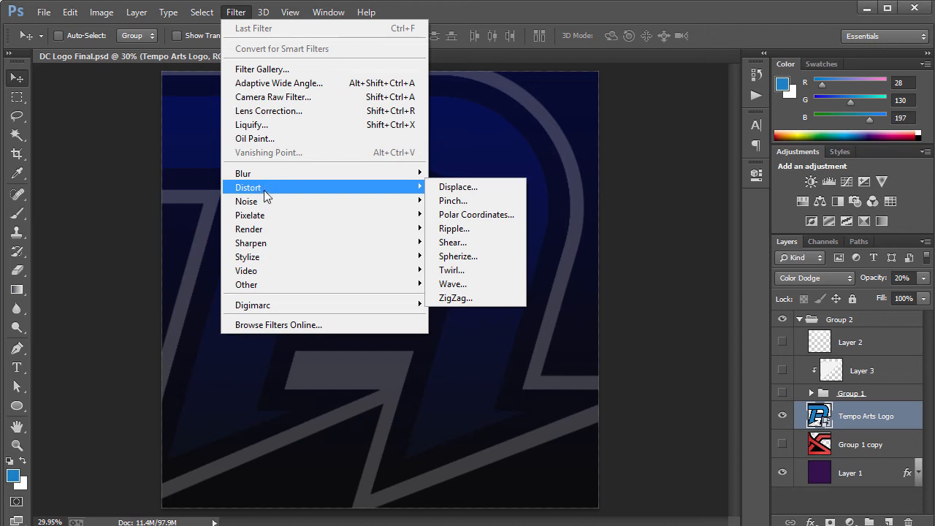
{"action": "mouse_move", "coordinate": [266, 174]}
{"action": "left_click", "coordinate": [467, 276]}
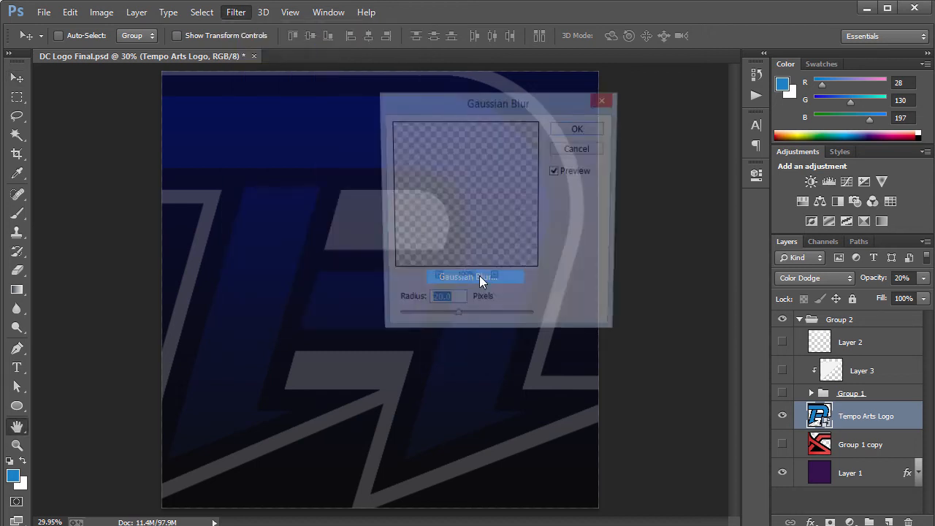
{"action": "left_click_drag", "start_coordinate": [486, 112], "coordinate": [648, 123]}
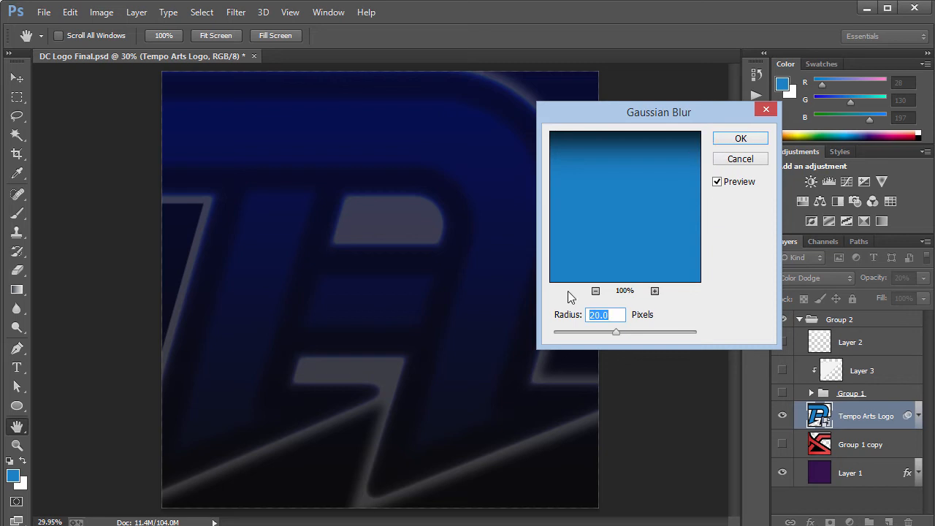
{"action": "type", "text": "10"}
{"action": "key", "text": "BackSpace"}
{"action": "key", "text": "BackSpace"}
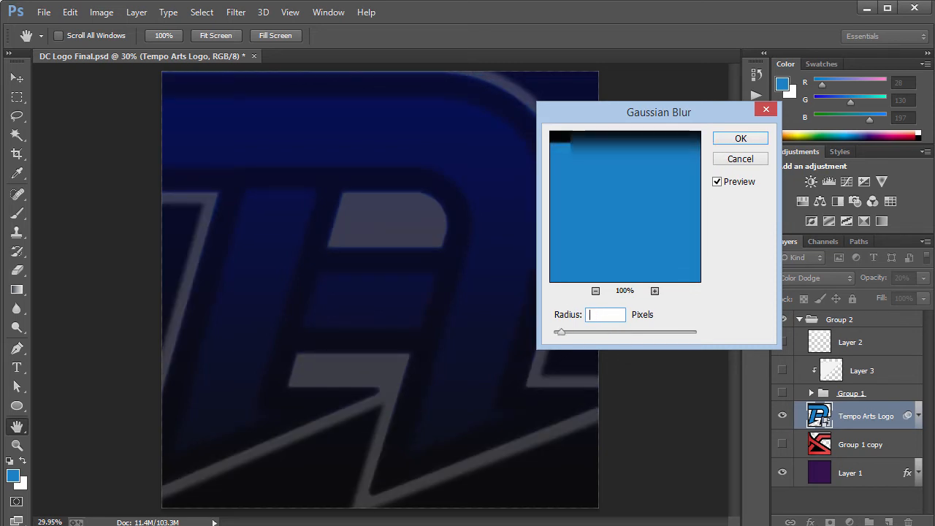
{"action": "type", "text": "40"}
{"action": "key", "text": "BackSpace"}
{"action": "key", "text": "BackSpace"}
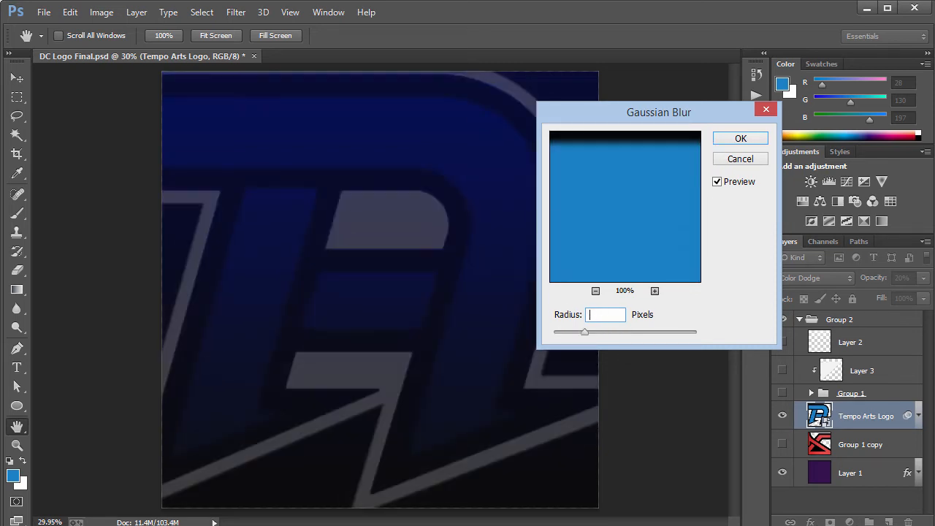
{"action": "type", "text": "20"}
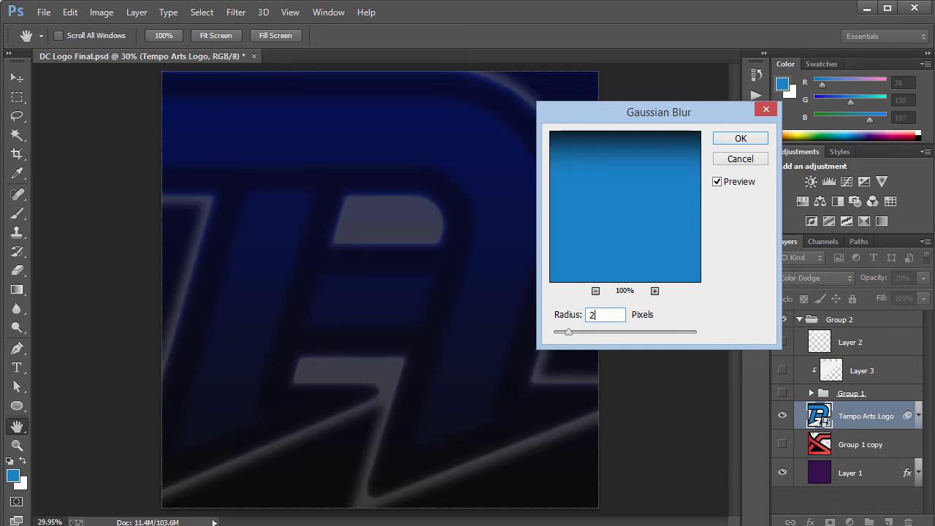
{"action": "key", "text": "BackSpace"}
{"action": "type", "text": "1010"}
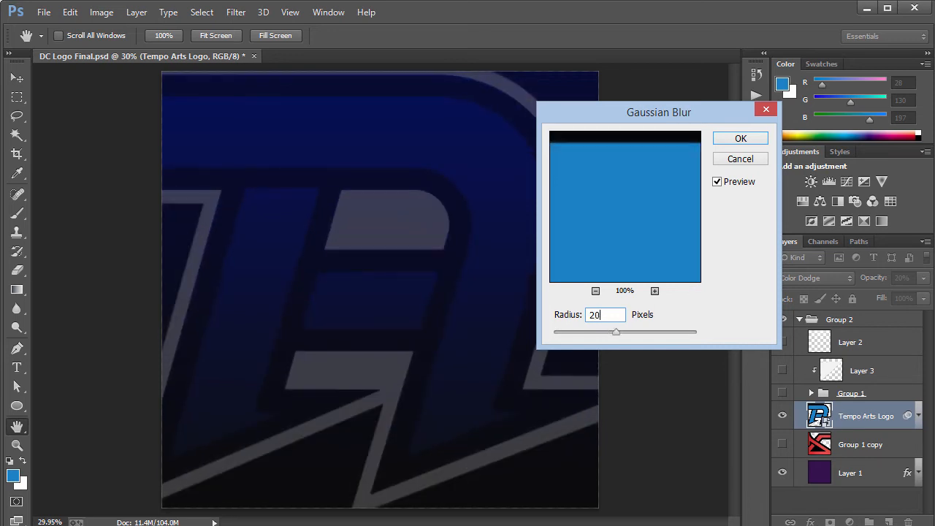
{"action": "key", "text": "Return"}
Step: Set the blurred Tempo Arts Logo layer's blend mode to Normal and its opacity to 10%
{"action": "left_click", "coordinate": [829, 283]}
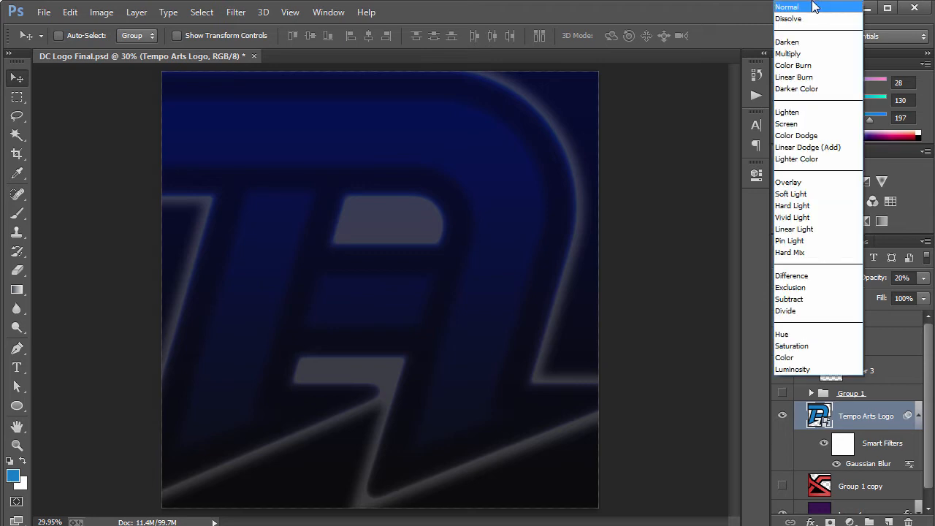
{"action": "left_click", "coordinate": [813, 11]}
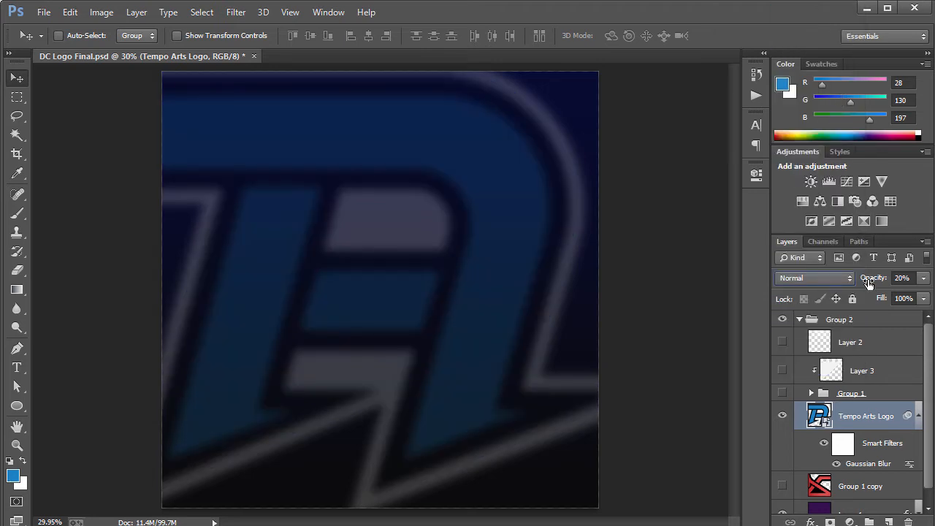
{"action": "mouse_move", "coordinate": [869, 284]}
{"action": "left_mouse_down"}
{"action": "mouse_move", "coordinate": [856, 283]}
{"action": "mouse_move", "coordinate": [866, 283]}
{"action": "left_mouse_up"}
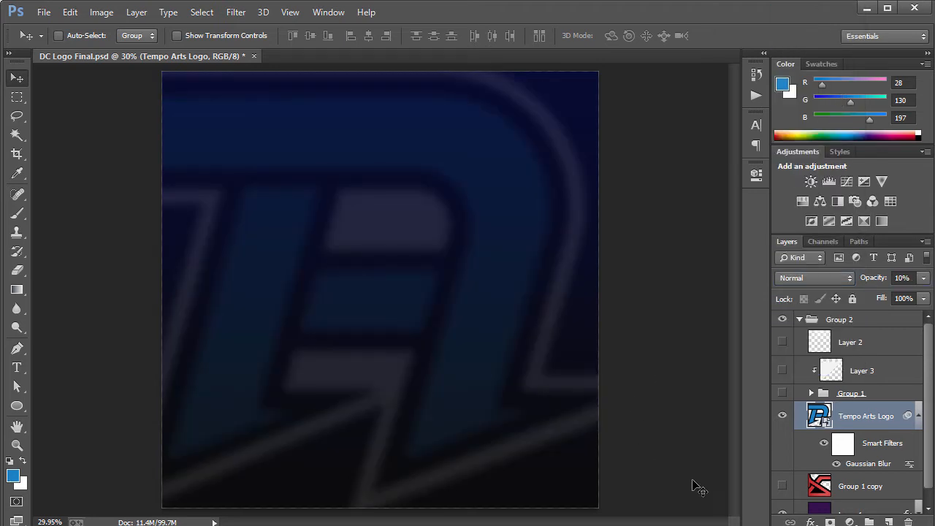
Step: Collapse the logo layer's smart filter list and compare the background with Group 1 shown and hidden, leaving Group 1 hidden
{"action": "left_click", "coordinate": [918, 414]}
{"action": "left_click", "coordinate": [781, 394]}
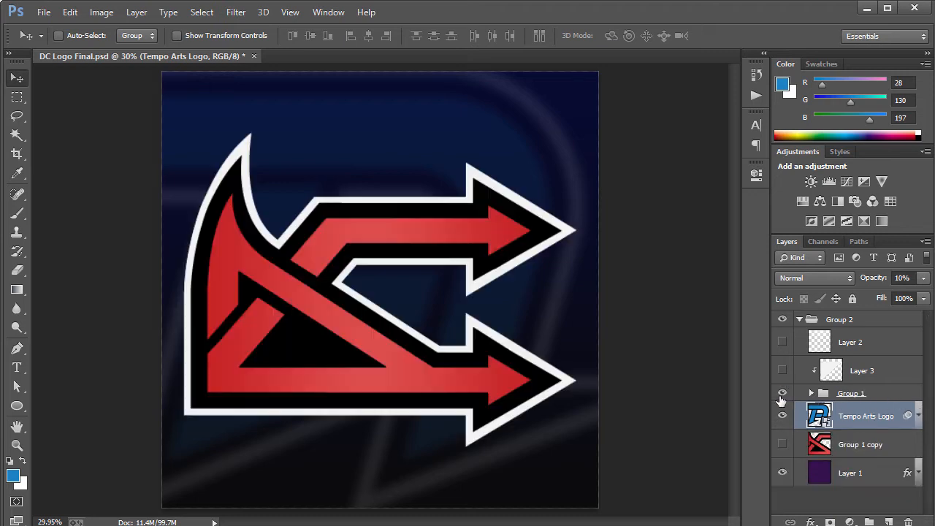
{"action": "left_click", "coordinate": [782, 395]}
{"action": "left_click", "coordinate": [781, 395]}
{"action": "left_click", "coordinate": [782, 395]}
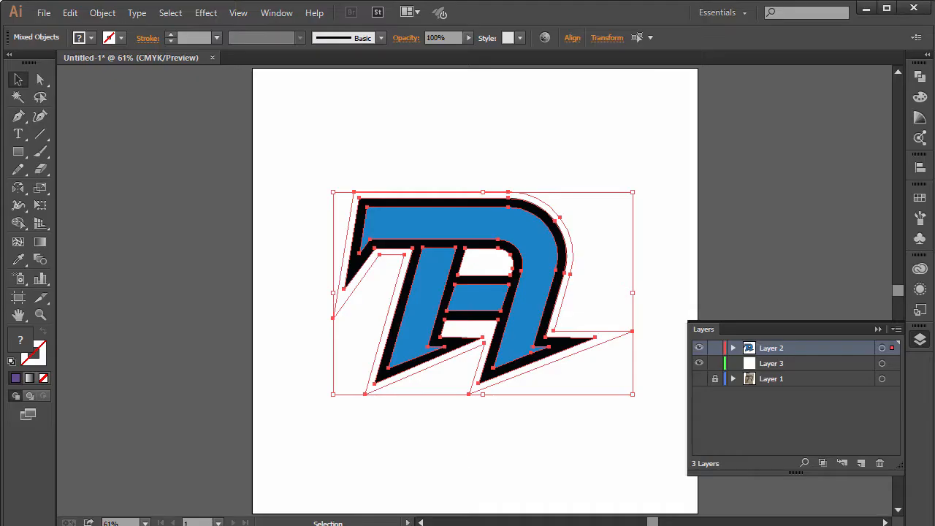
Step: Return from the logo artwork in Illustrator to Photoshop and paste the logo as a smart object above the blurred logo
{"action": "left_click_drag", "start_coordinate": [454, 346], "coordinate": [490, 485]}
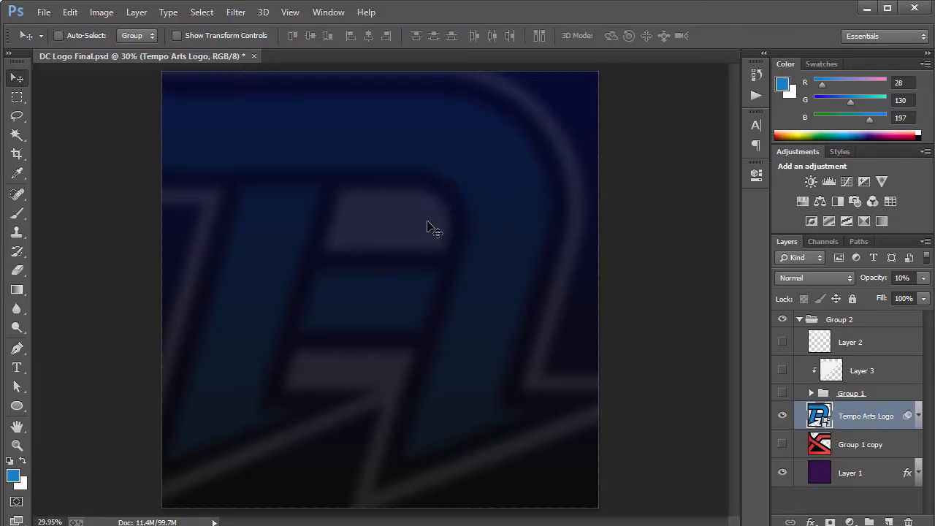
{"action": "key", "text": "ctrl+v"}
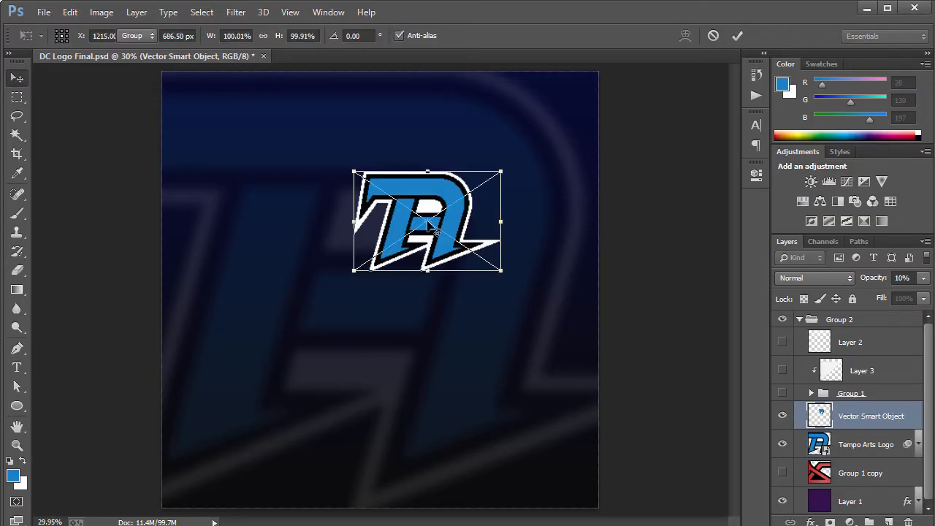
{"action": "key", "text": "Return"}
Step: Centre the pasted logo horizontally and vertically on the whole canvas and clear the selection
{"action": "key", "text": "ctrl+a"}
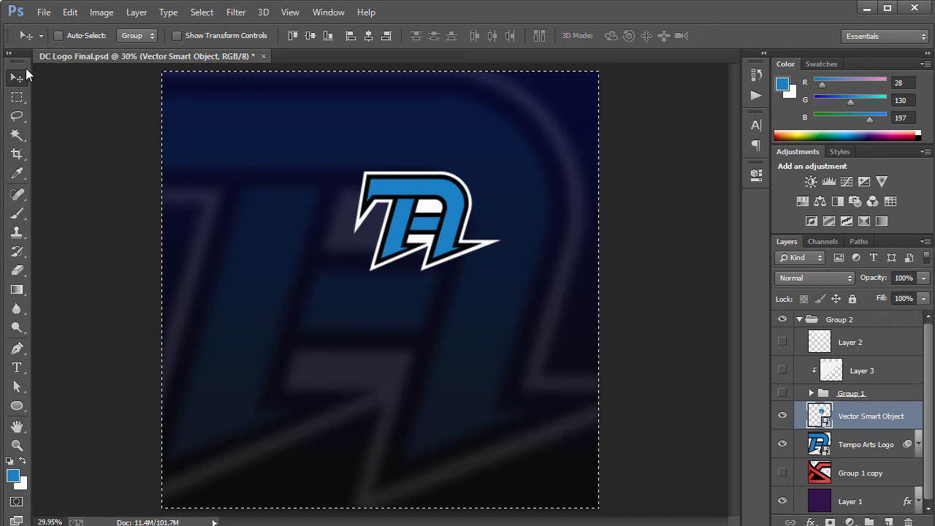
{"action": "left_click", "coordinate": [369, 36]}
{"action": "left_click", "coordinate": [310, 36]}
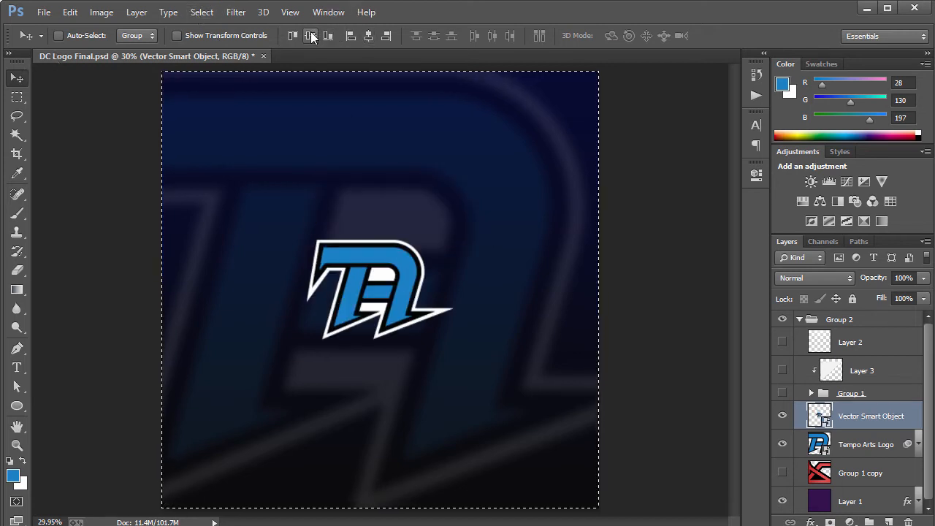
{"action": "key", "text": "ctrl+d"}
Step: Enlarge the pasted logo proportionally about its centre until it spans most of the canvas width
{"action": "key", "text": "ctrl+t"}
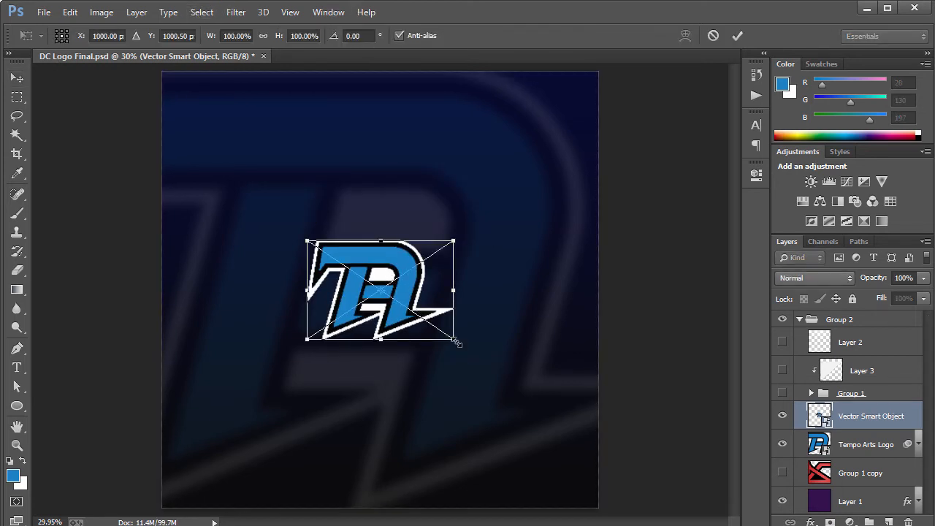
{"action": "left_click_drag", "start_coordinate": [455, 340], "coordinate": [543, 415]}
{"action": "key", "text": "Return"}
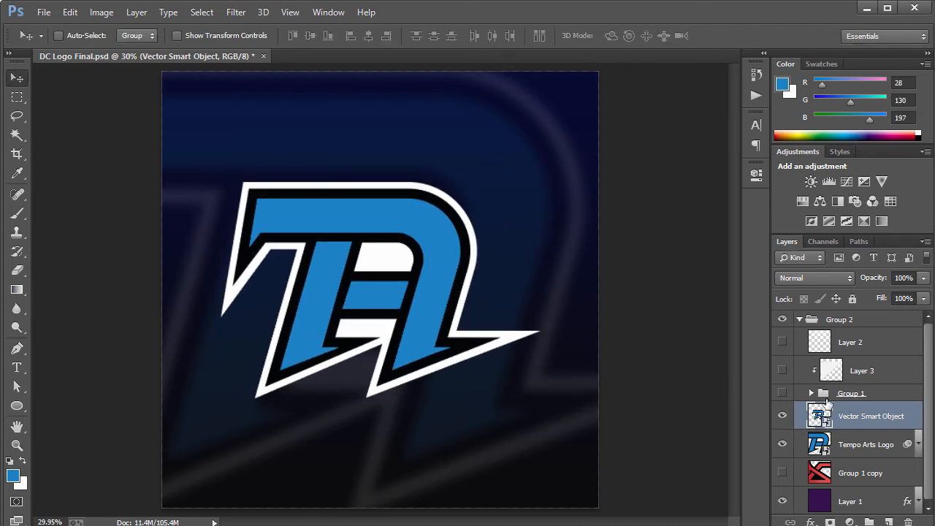
Step: Try the existing Layer 3 highlight on the new logo by moving it below Group 1, clipping it to the Vector Smart Object and showing it
{"action": "left_click", "coordinate": [855, 401]}
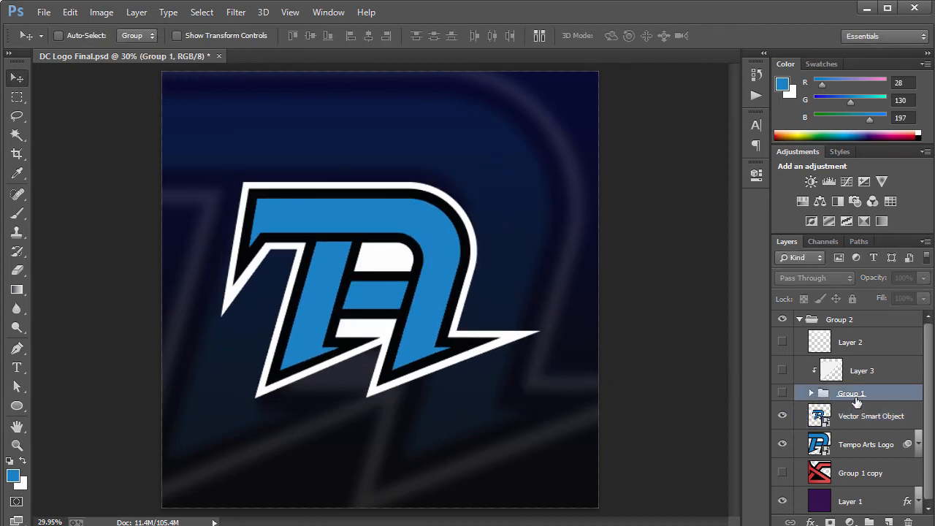
{"action": "left_click", "coordinate": [811, 393]}
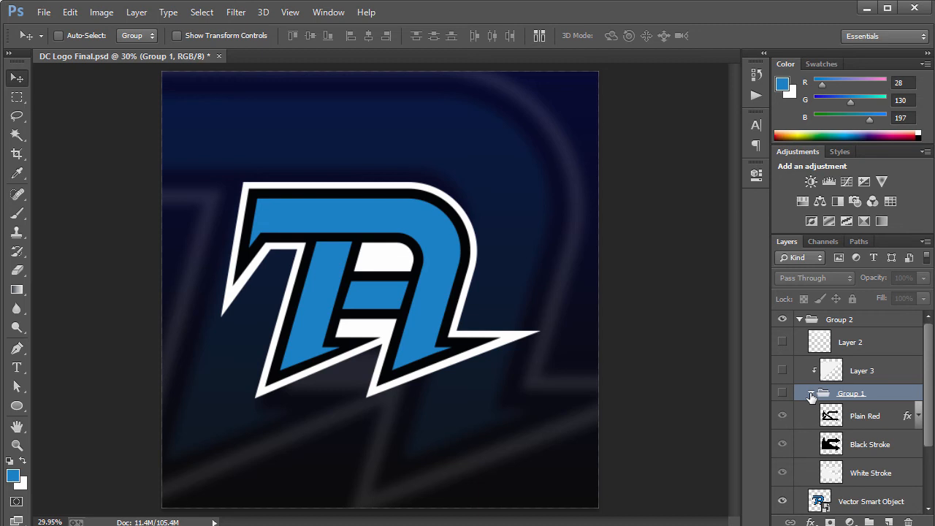
{"action": "left_click", "coordinate": [811, 394]}
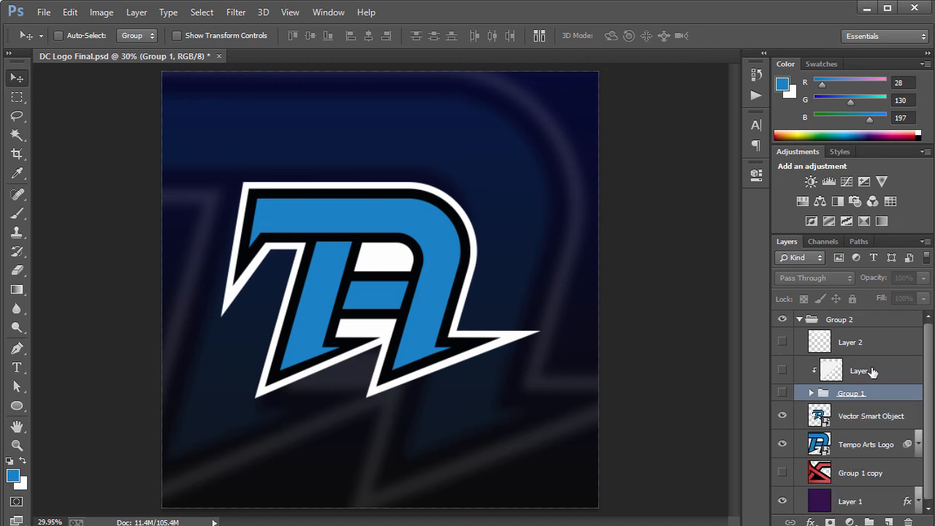
{"action": "left_click", "coordinate": [870, 371]}
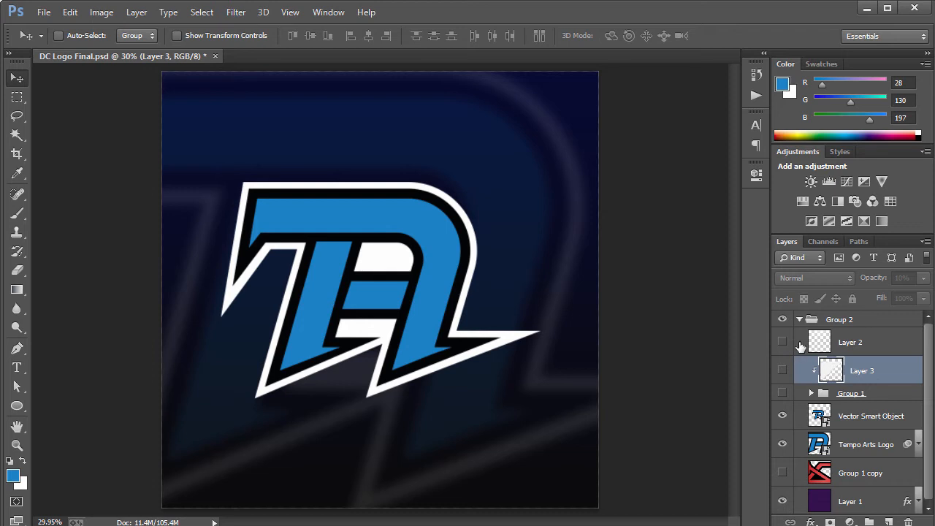
{"action": "left_click", "coordinate": [782, 371]}
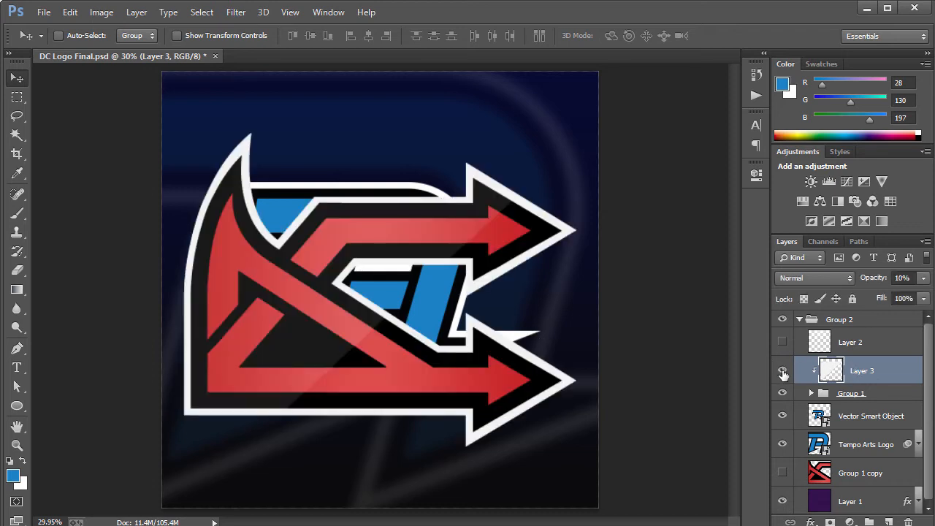
{"action": "left_click", "coordinate": [783, 372]}
{"action": "left_click", "coordinate": [782, 393]}
{"action": "left_click_drag", "start_coordinate": [859, 373], "coordinate": [829, 403]}
{"action": "left_click", "coordinate": [830, 404], "text": "alt"}
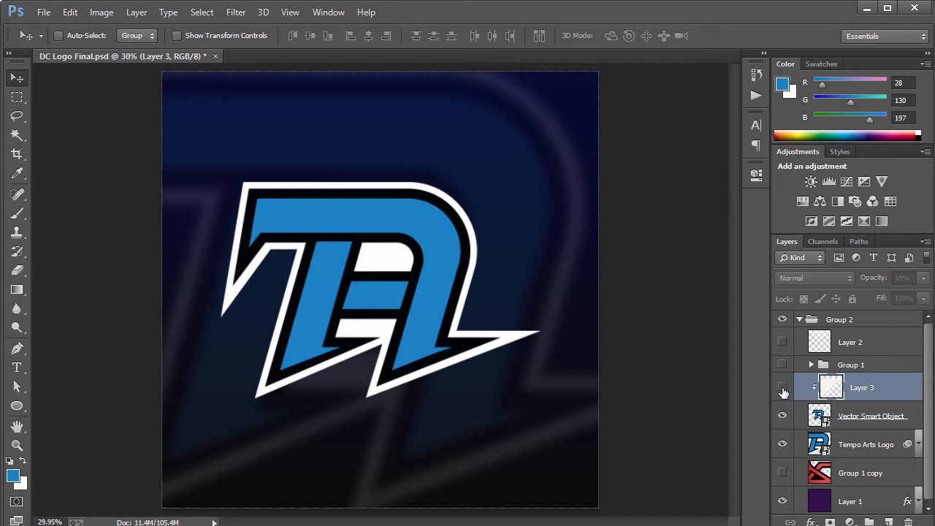
{"action": "left_click", "coordinate": [782, 387]}
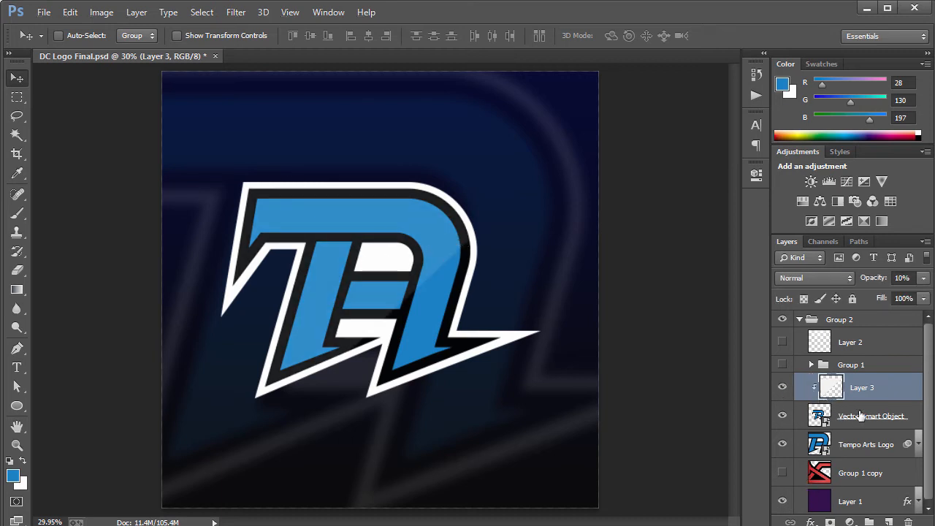
Step: Delete the old Layer 3 highlight and add a new empty layer directly above the Vector Smart Object
{"action": "key", "text": "Delete"}
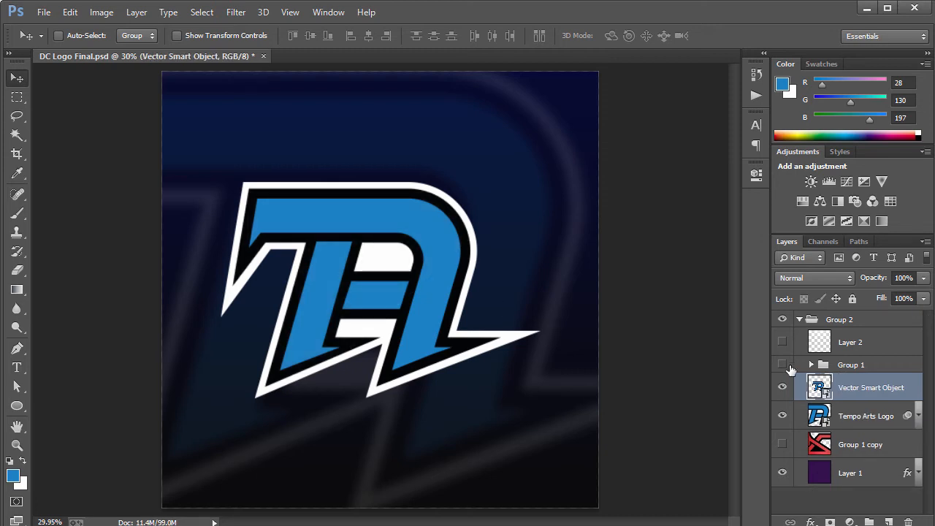
{"action": "left_click", "coordinate": [888, 522]}
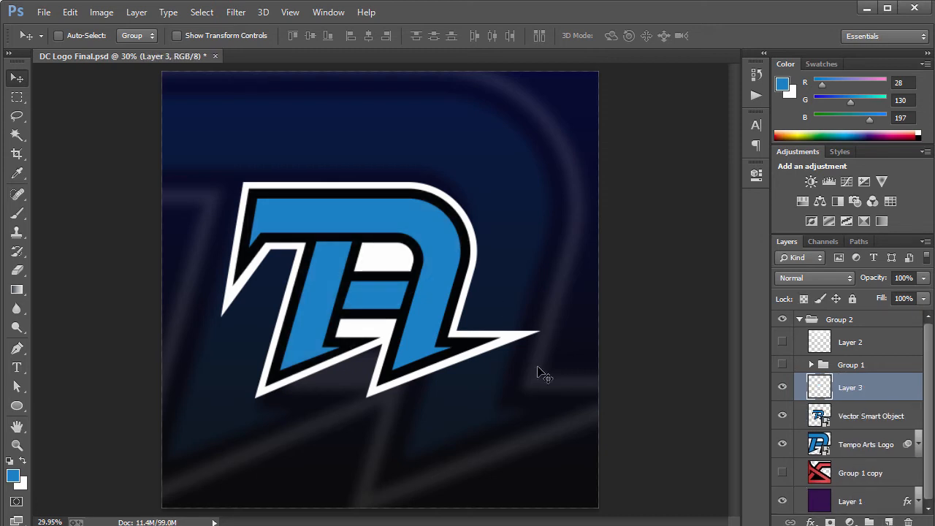
Step: Set the foreground colour to pure white (ffffff)
{"action": "left_click", "coordinate": [13, 479]}
{"action": "left_click_drag", "start_coordinate": [365, 241], "coordinate": [249, 98]}
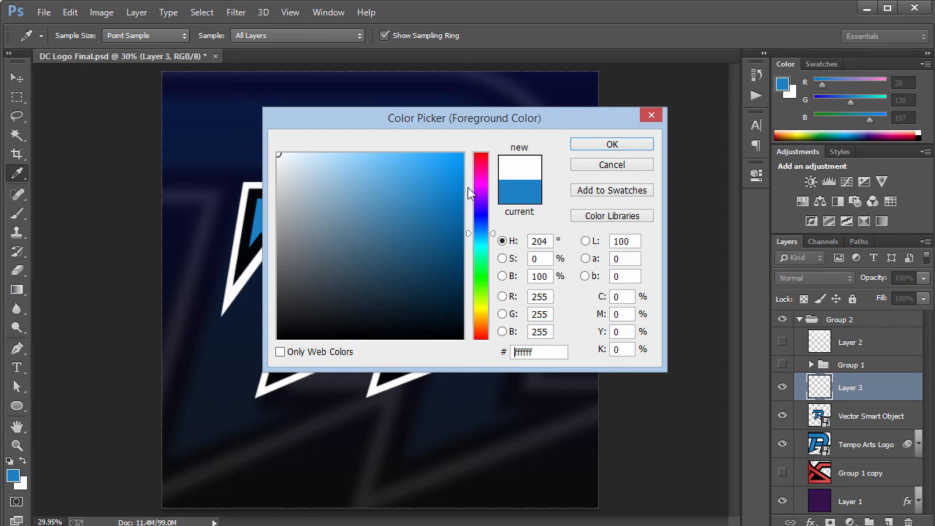
{"action": "left_click", "coordinate": [612, 145]}
{"action": "key", "text": "v"}
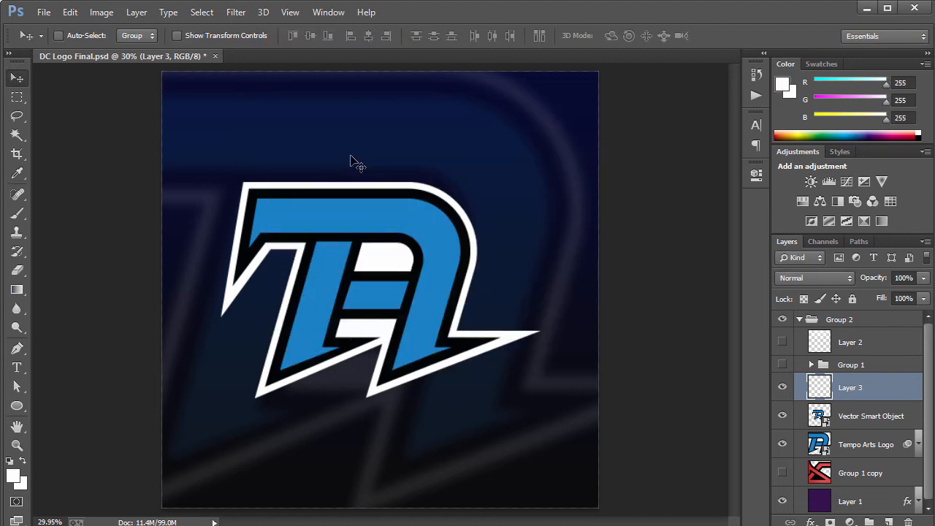
Step: Reset the colours to default black and white and make a triangular selection over the logo's upper-left half from a closed Pen path
{"action": "left_click", "coordinate": [10, 461]}
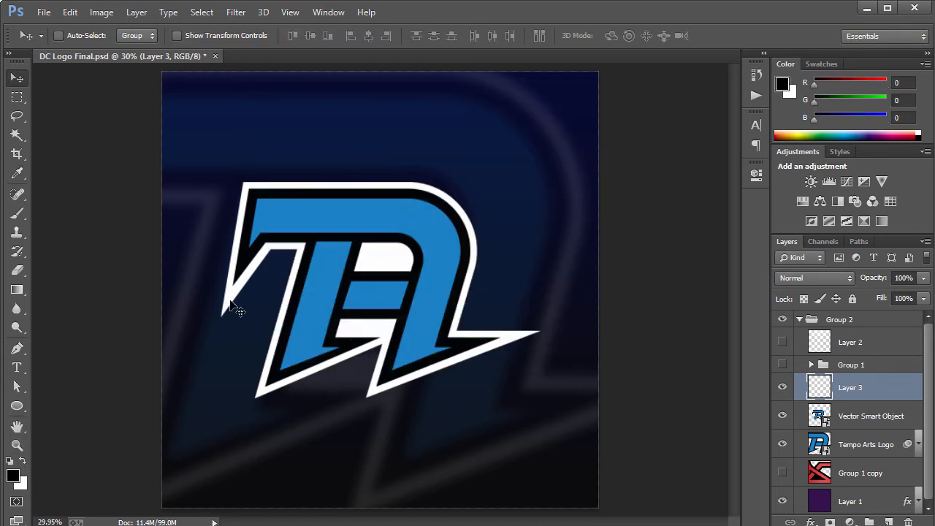
{"action": "key", "text": "p"}
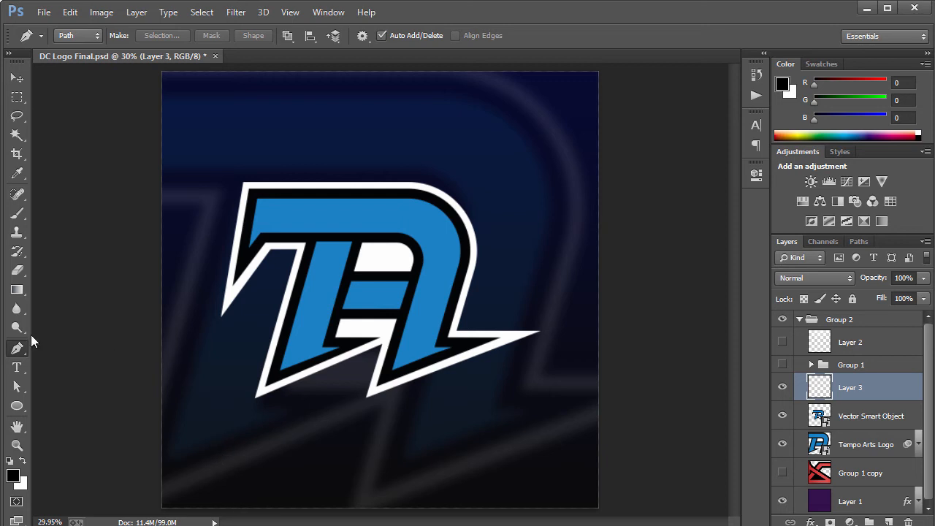
{"action": "left_click", "coordinate": [197, 442]}
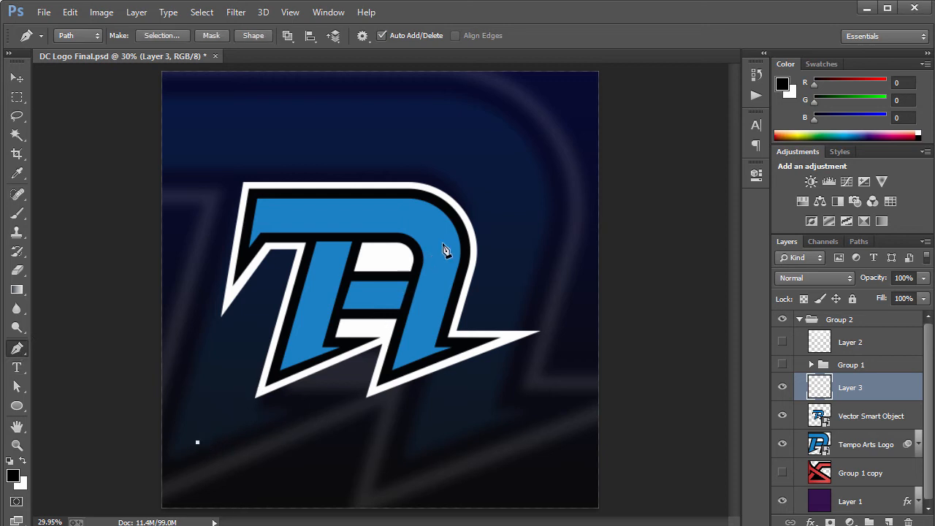
{"action": "left_click", "coordinate": [527, 151]}
{"action": "left_click", "coordinate": [217, 126]}
{"action": "left_click", "coordinate": [197, 442]}
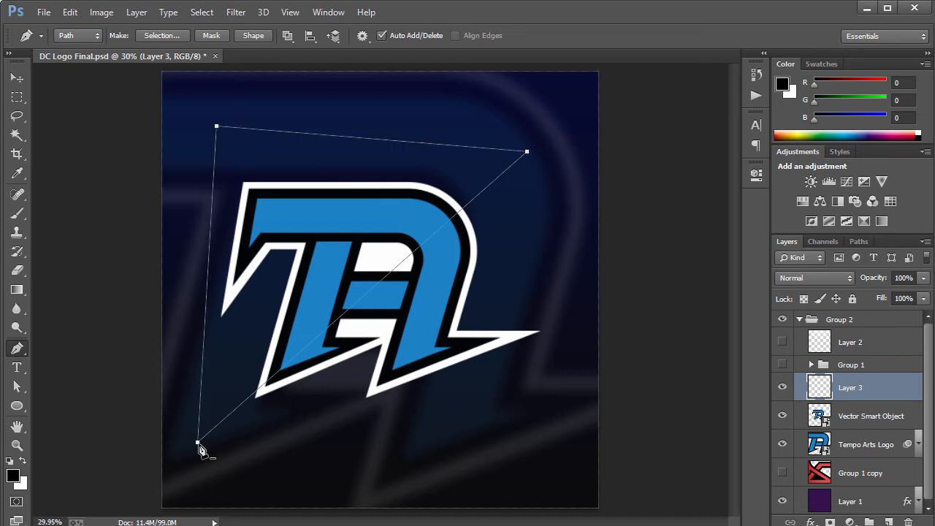
{"action": "key", "text": "ctrl+Return"}
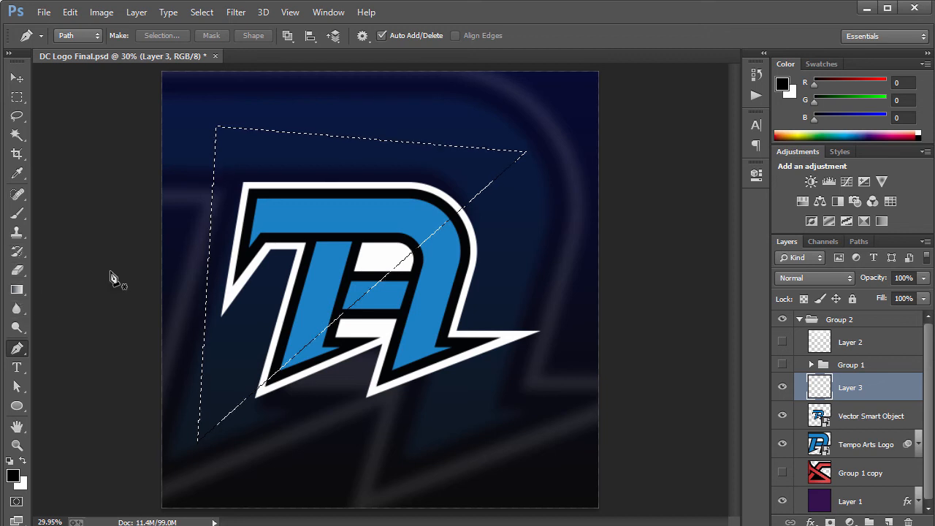
Step: Fill the triangular selection on the new layer with black using the Paint Bucket, and clear the selection
{"action": "left_click", "coordinate": [24, 252]}
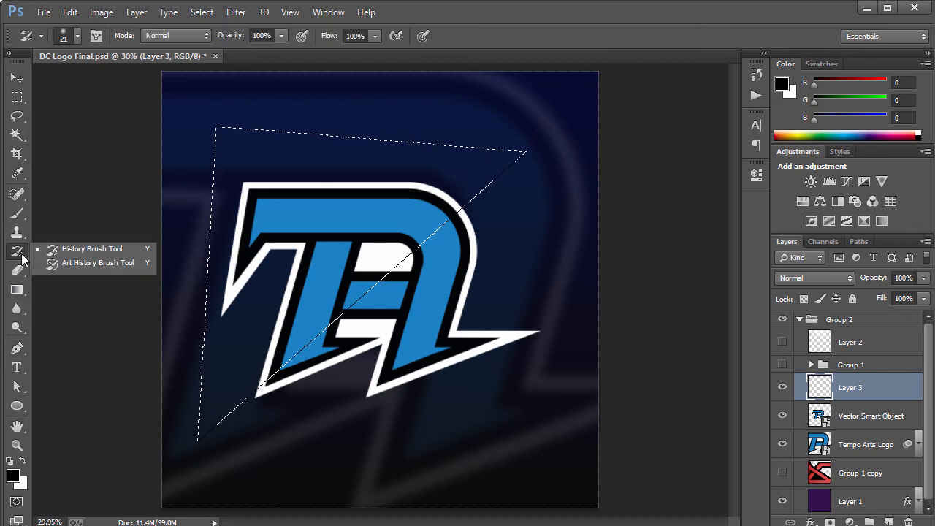
{"action": "left_click", "coordinate": [17, 289]}
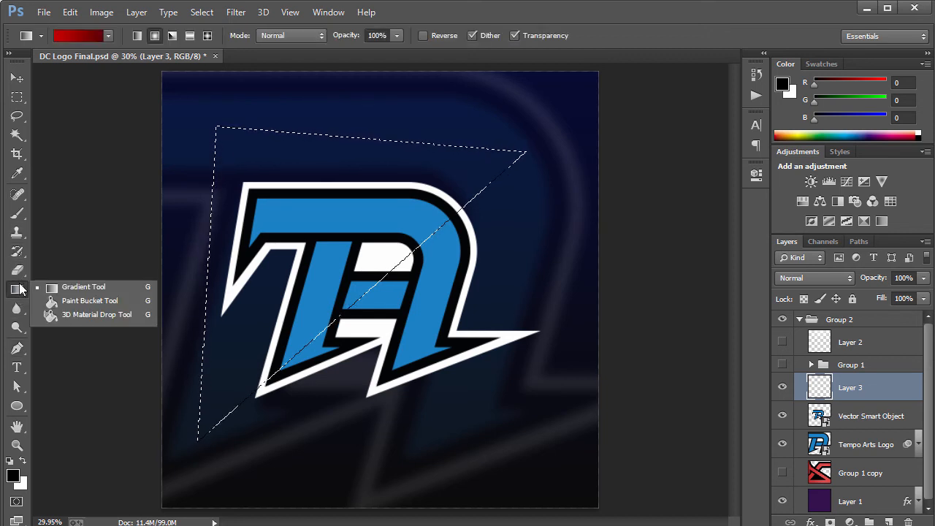
{"action": "left_click", "coordinate": [55, 297]}
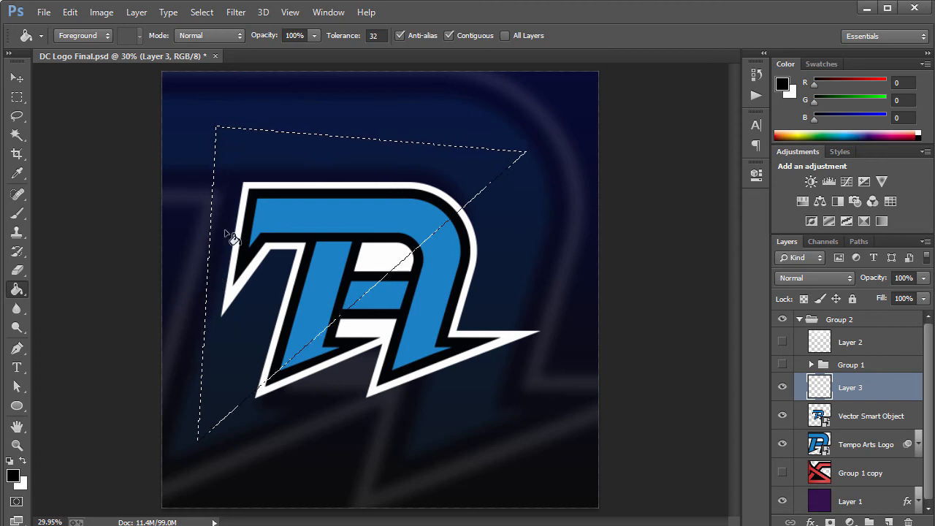
{"action": "left_click", "coordinate": [313, 287]}
{"action": "key", "text": "v"}
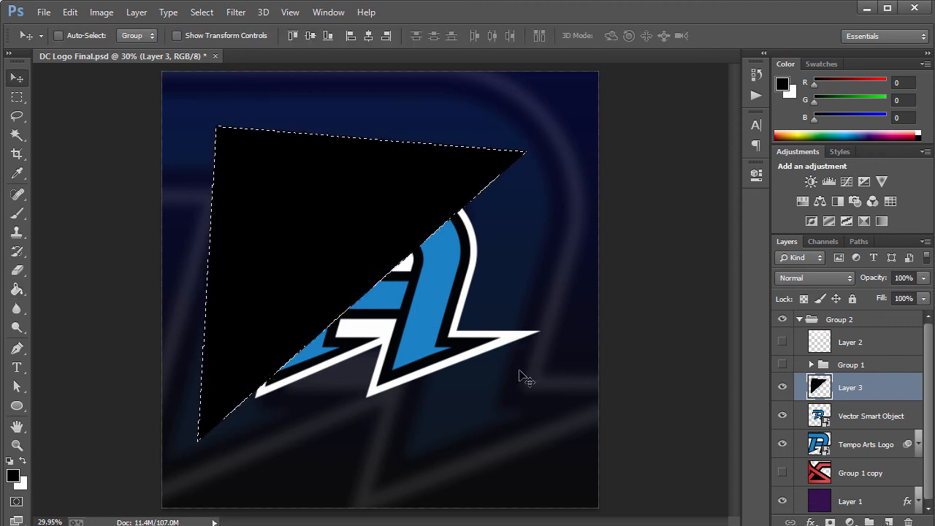
{"action": "key", "text": "ctrl+d"}
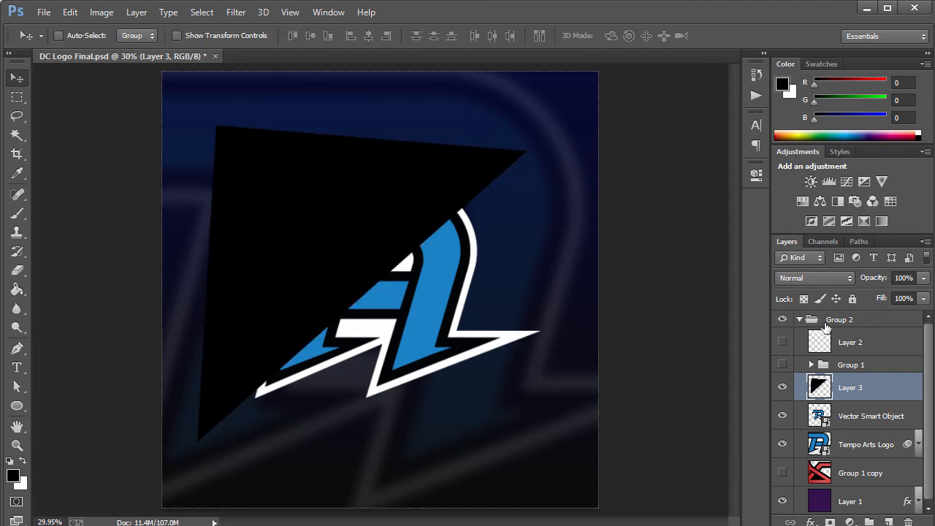
Step: Set the triangle layer's opacity to 10% and refill its shape with white, leaving nothing selected
{"action": "left_click", "coordinate": [864, 283]}
{"action": "type", "text": "10"}
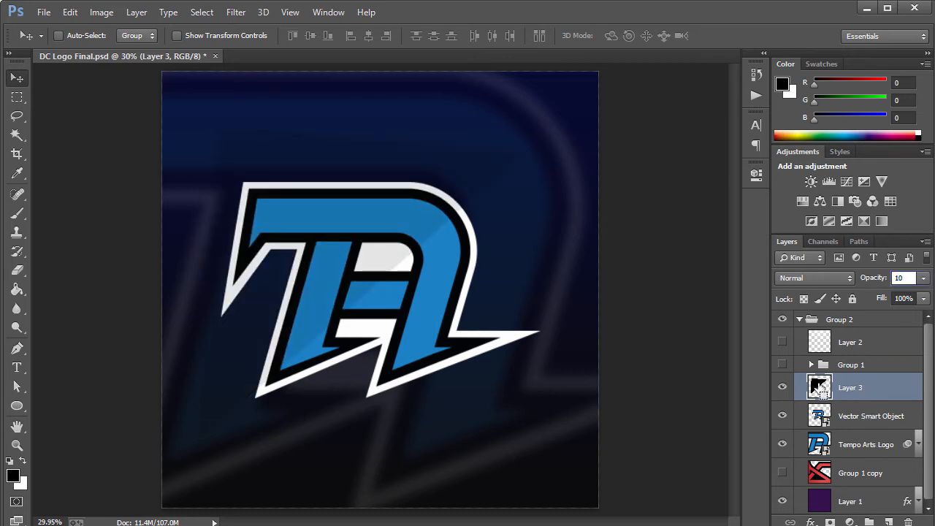
{"action": "left_click", "coordinate": [818, 388], "text": "ctrl"}
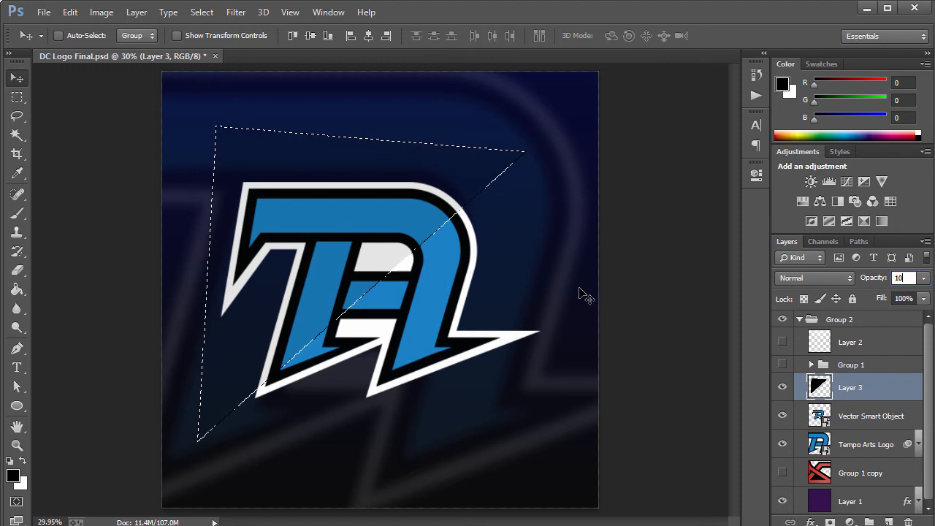
{"action": "key", "text": "Return"}
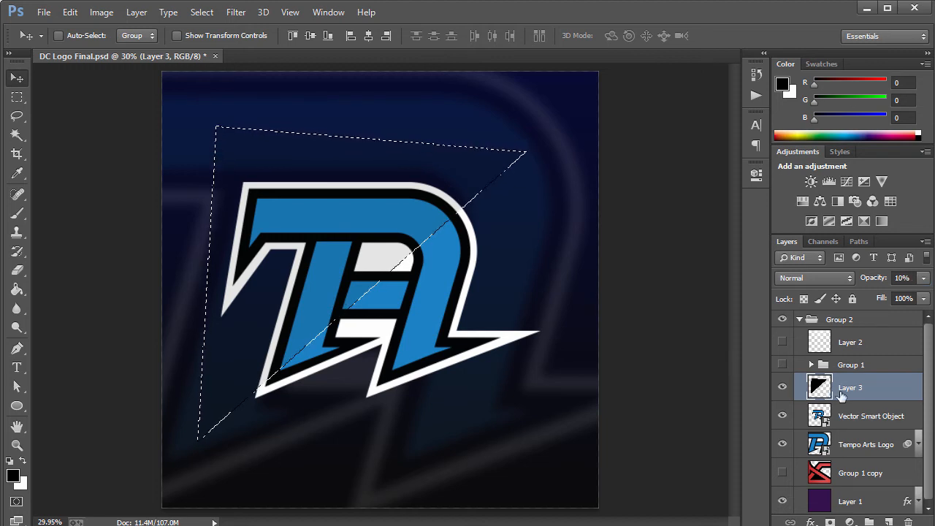
{"action": "key", "text": "ctrl+BackSpace"}
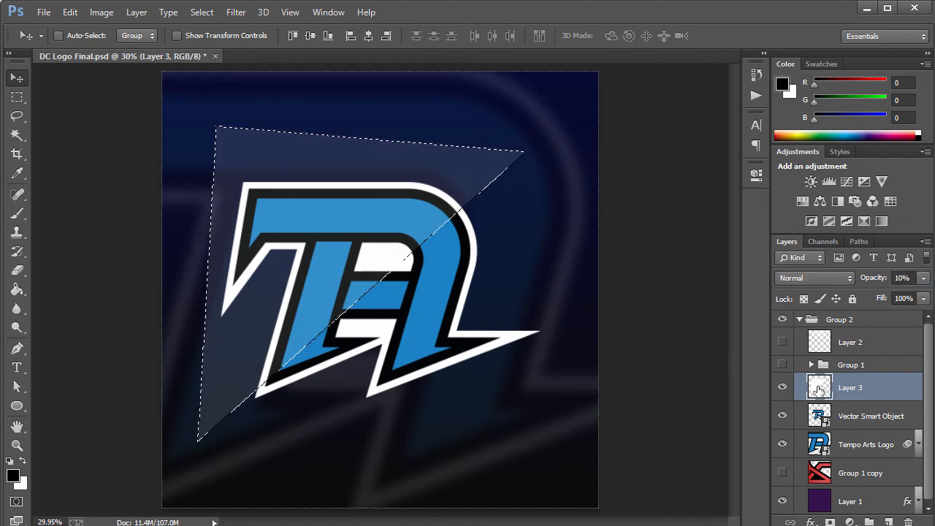
{"action": "key", "text": "ctrl+d"}
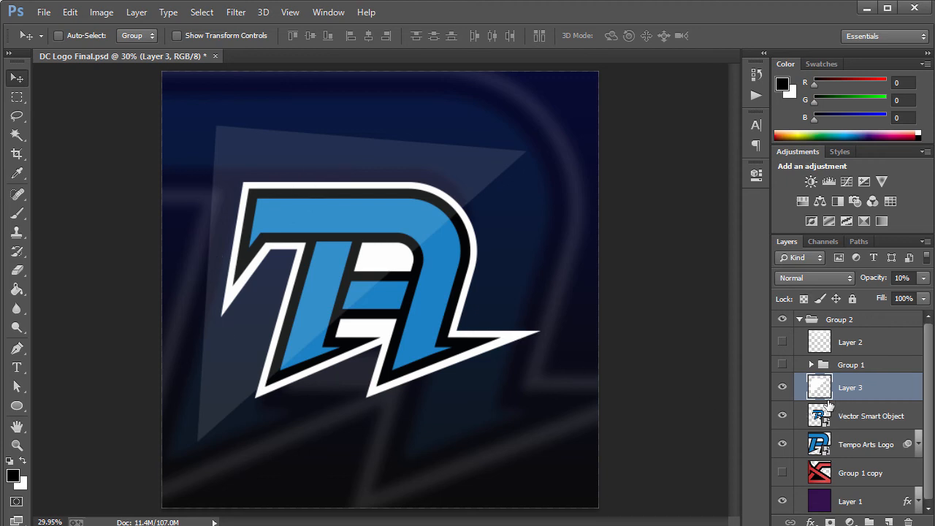
Step: Clip the white triangle layer to the Vector Smart Object so the highlight stays inside the logo
{"action": "left_click_drag", "start_coordinate": [828, 404], "coordinate": [830, 395]}
{"action": "left_click", "coordinate": [836, 397], "text": "alt"}
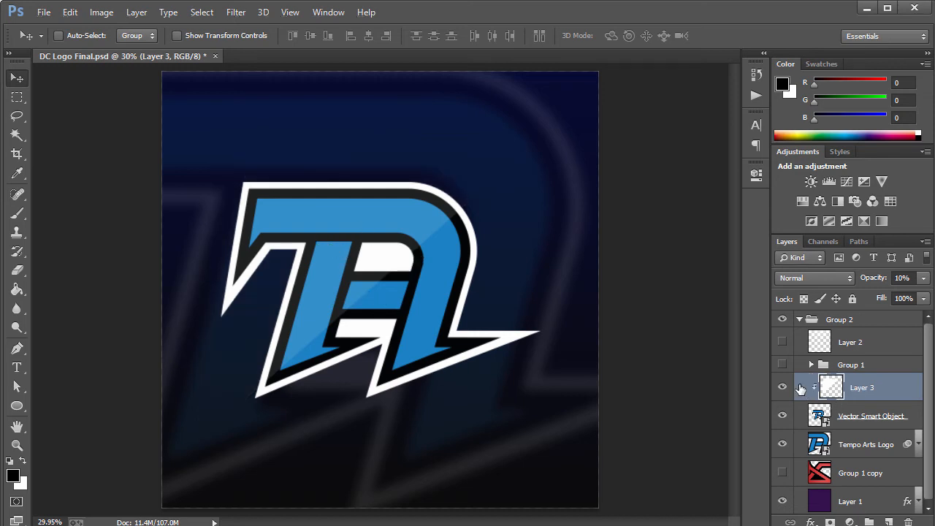
{"action": "right_click", "coordinate": [897, 393]}
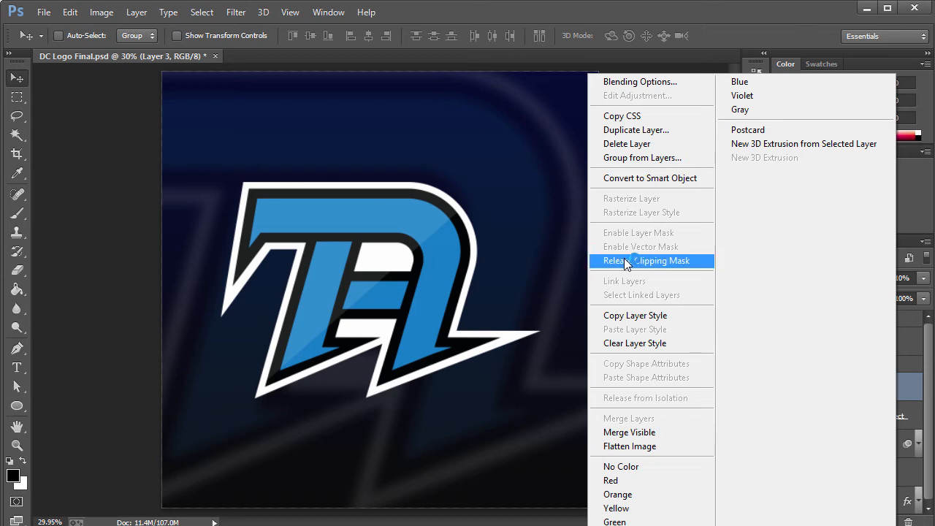
{"action": "left_click", "coordinate": [536, 266]}
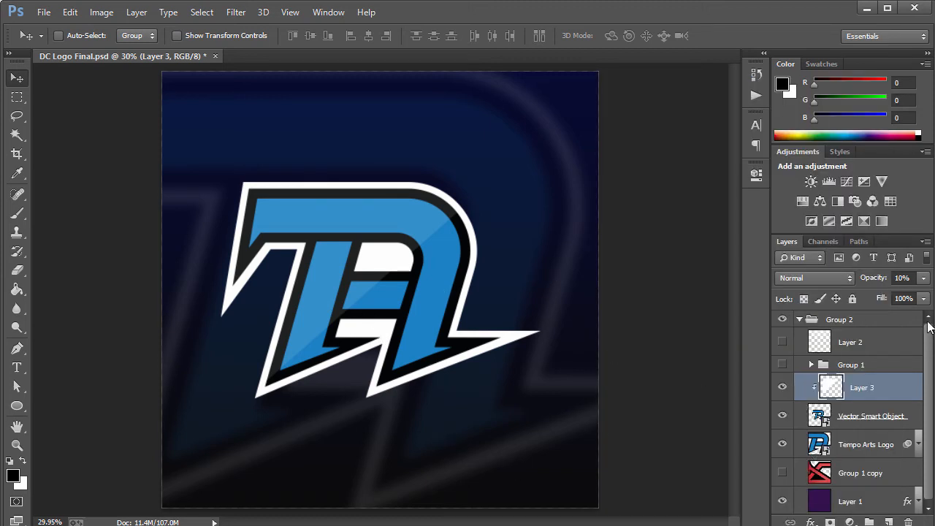
Step: Preview the old Layer 2 glow, replace it with a new empty layer at the top of Group 2, and activate the Brush tool
{"action": "left_click", "coordinate": [781, 342]}
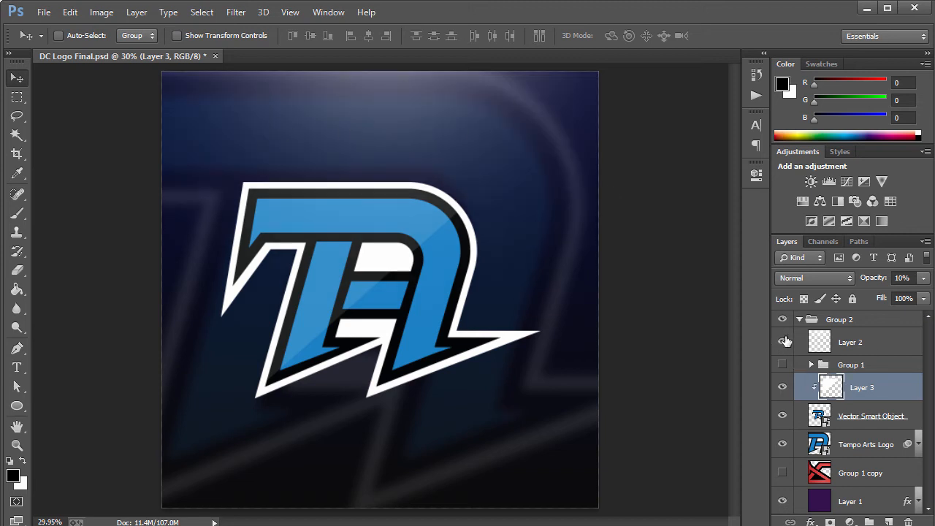
{"action": "left_click", "coordinate": [783, 342]}
{"action": "left_click", "coordinate": [849, 343]}
{"action": "left_click", "coordinate": [888, 522]}
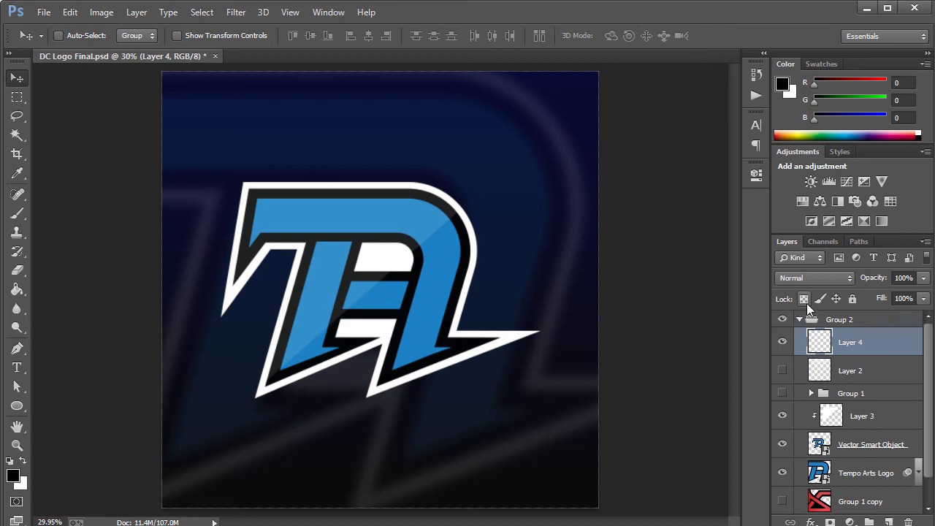
{"action": "left_click_drag", "start_coordinate": [849, 342], "coordinate": [848, 377]}
{"action": "left_click", "coordinate": [853, 342]}
{"action": "key", "text": "Delete"}
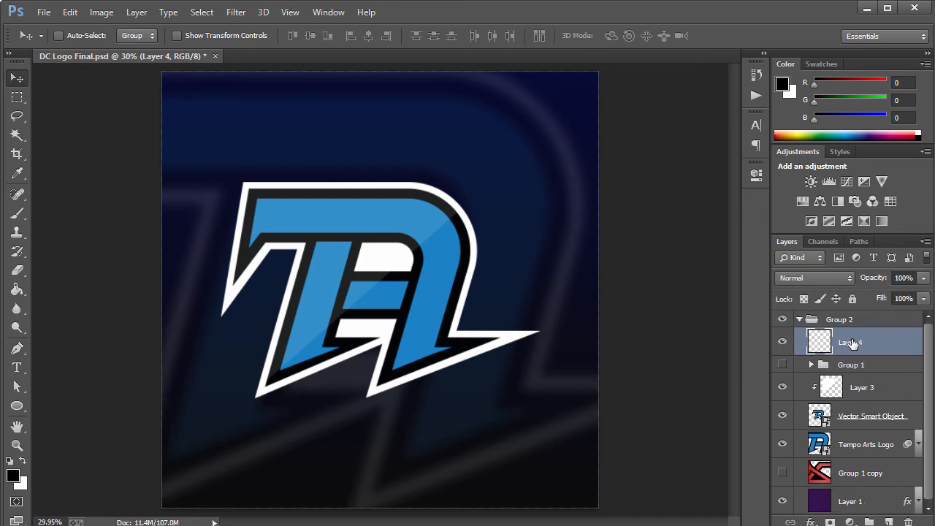
{"action": "key", "text": "b"}
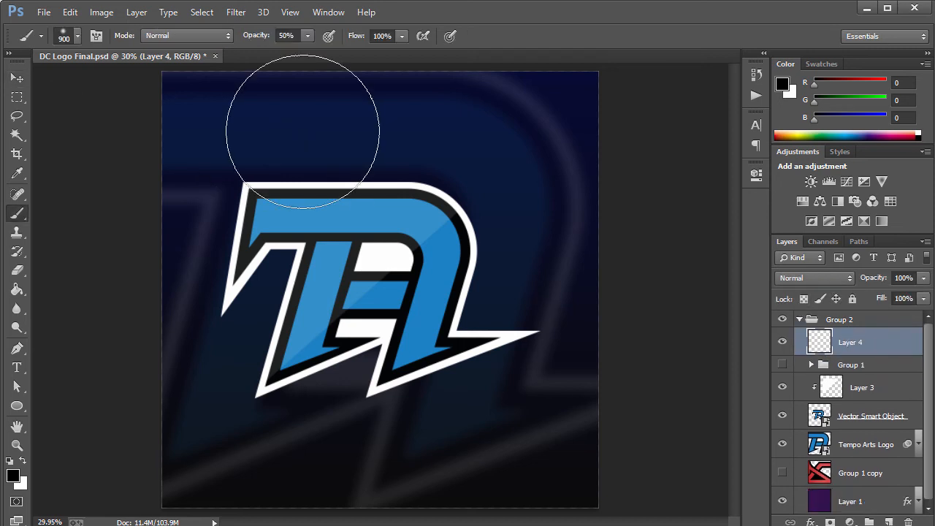
Step: Enlarge the soft round brush to 2200 px and paint a white glow at the top centre of the canvas on Layer 4
{"action": "right_click", "coordinate": [24, 214]}
{"action": "left_click", "coordinate": [76, 39]}
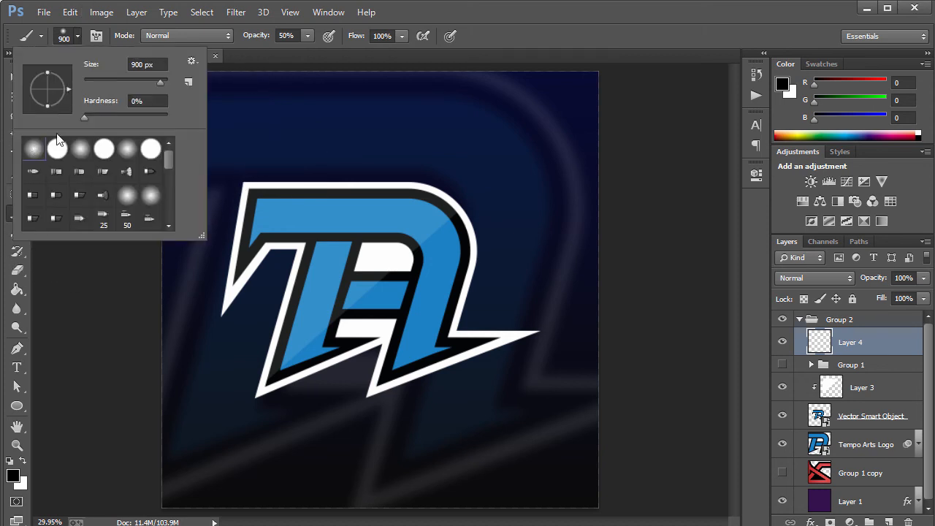
{"action": "left_click", "coordinate": [515, 30]}
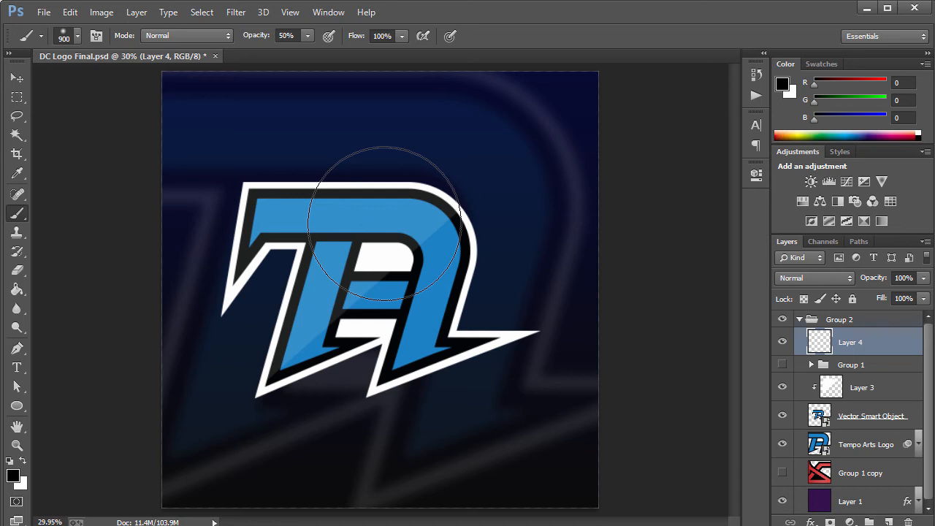
{"action": "key", "text": "bracketright"}
{"action": "key", "text": "bracketright"}
{"action": "key", "text": "bracketright"}
{"action": "key", "text": "bracketright"}
{"action": "key", "text": "bracketright"}
{"action": "key", "text": "bracketright"}
{"action": "key", "text": "bracketright"}
{"action": "key", "text": "bracketright"}
{"action": "key", "text": "bracketright"}
{"action": "key", "text": "bracketright"}
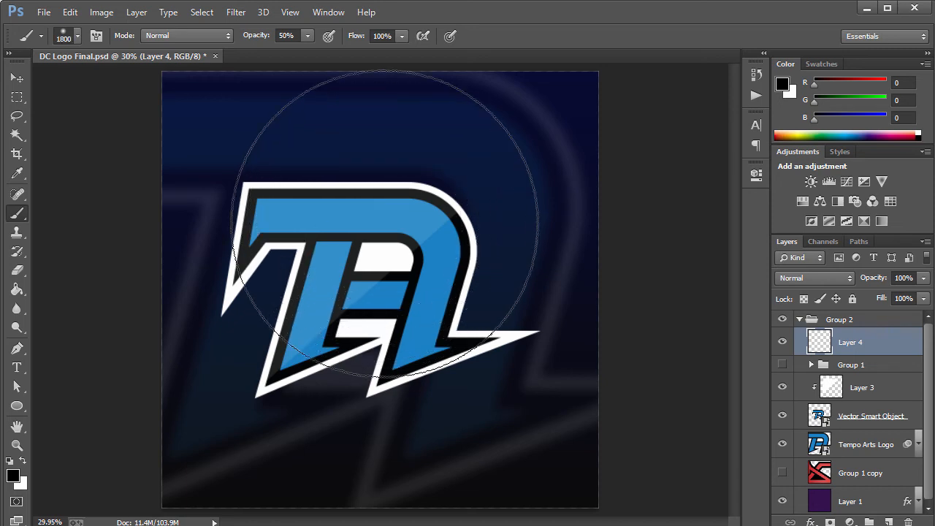
{"action": "key", "text": "bracketright"}
{"action": "key", "text": "bracketright"}
{"action": "key", "text": "bracketright"}
{"action": "key", "text": "bracketright"}
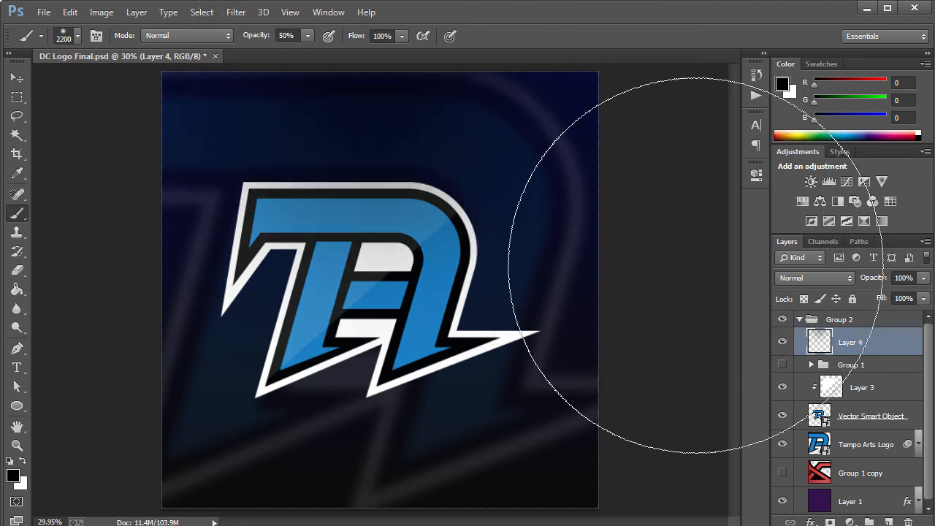
{"action": "left_click", "coordinate": [21, 462]}
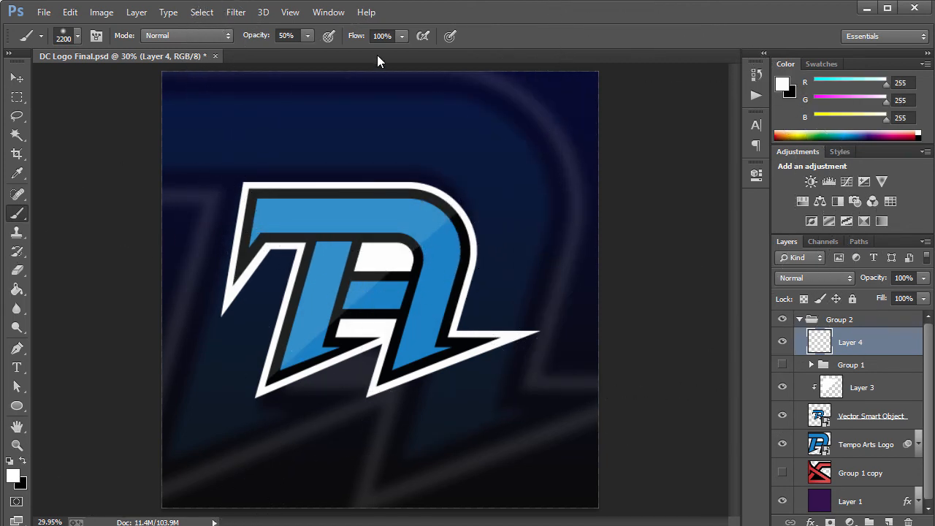
{"action": "left_click", "coordinate": [405, 117]}
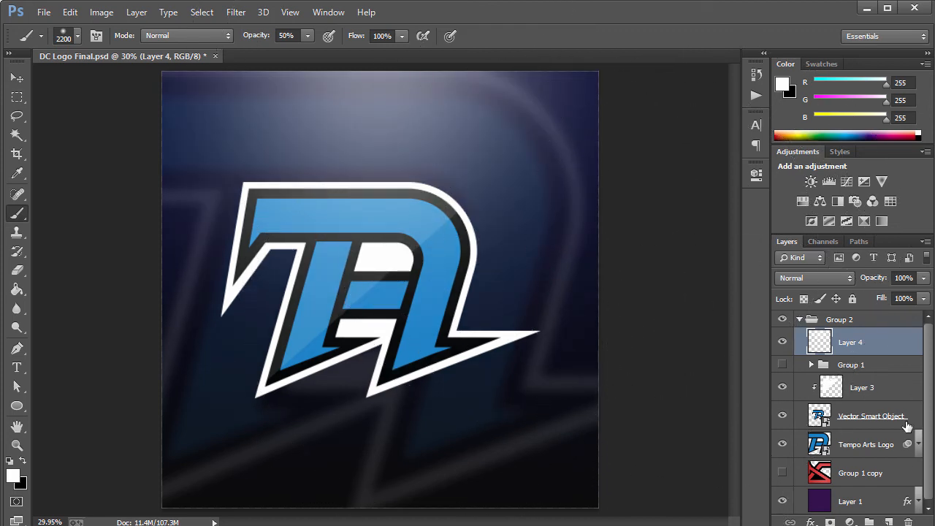
Step: Try Layer 4 at 50% opacity, and undo the change
{"action": "left_click", "coordinate": [877, 386]}
{"action": "left_click", "coordinate": [875, 343]}
{"action": "left_click", "coordinate": [869, 280]}
{"action": "type", "text": "50"}
{"action": "key", "text": "Return"}
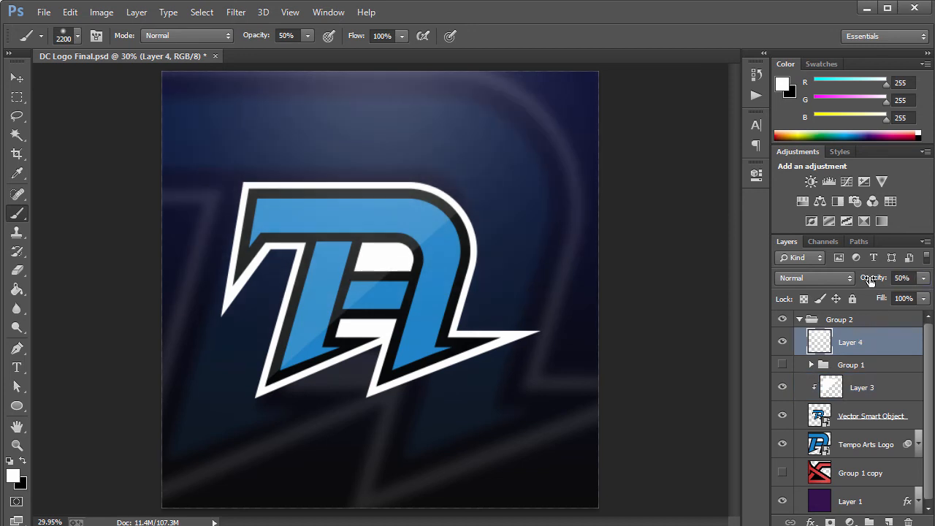
{"action": "key", "text": "ctrl+z"}
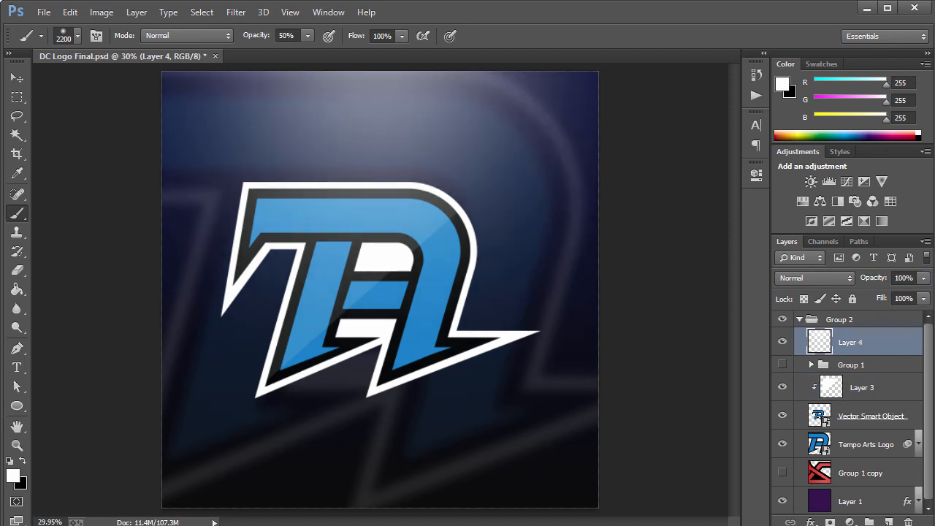
Step: Set Layer 4's opacity to 75% and move the white glow slightly upward
{"action": "left_click", "coordinate": [904, 278]}
{"action": "type", "text": "7"}
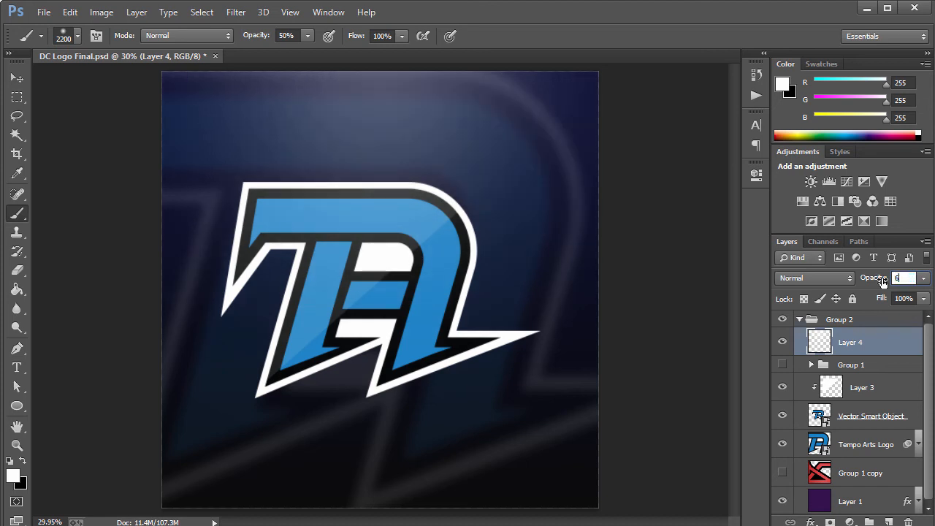
{"action": "type", "text": "5"}
{"action": "key", "text": "Return"}
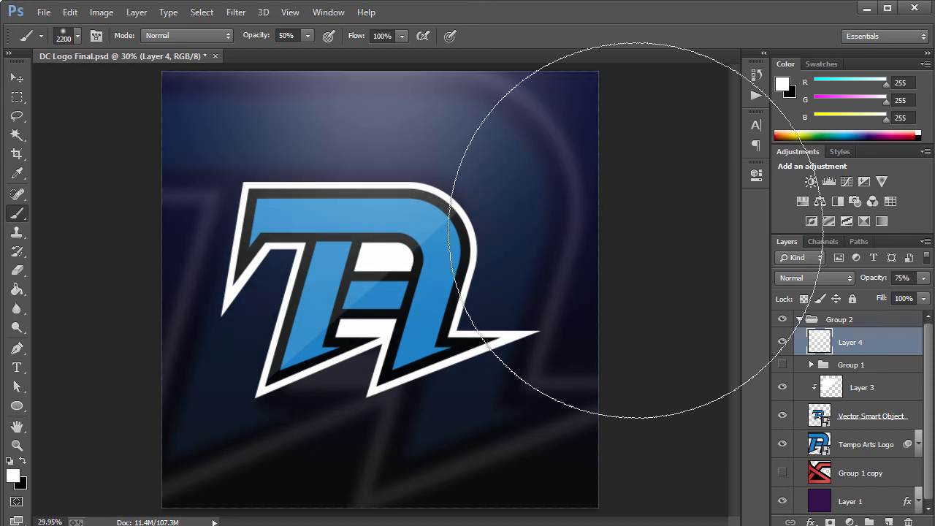
{"action": "left_click", "coordinate": [17, 78]}
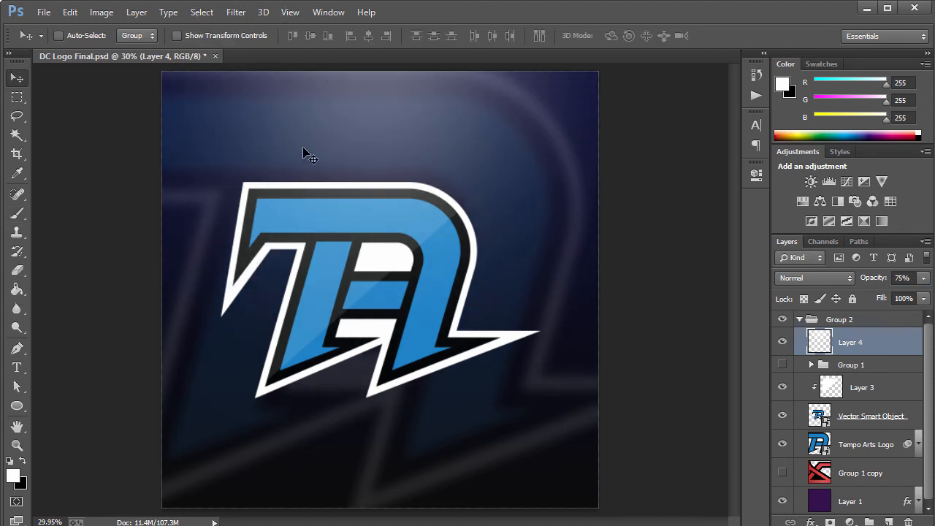
{"action": "mouse_move", "coordinate": [310, 154]}
{"action": "left_mouse_down"}
{"action": "mouse_move", "coordinate": [320, 127]}
{"action": "mouse_move", "coordinate": [319, 137]}
{"action": "left_mouse_up"}
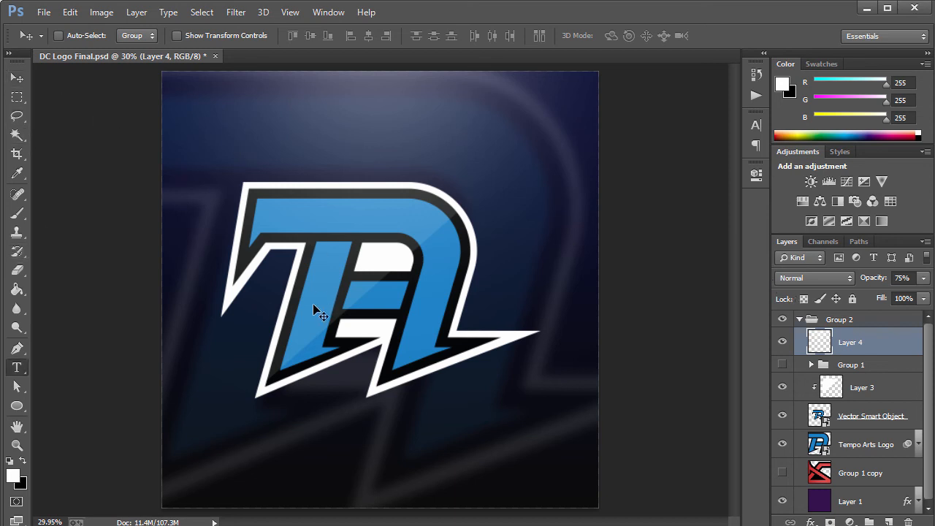
Step: Add the text TEMPO ARTS on a new text layer near the lower edge of the artwork, below the logo
{"action": "key", "text": "t"}
{"action": "left_click", "coordinate": [299, 472]}
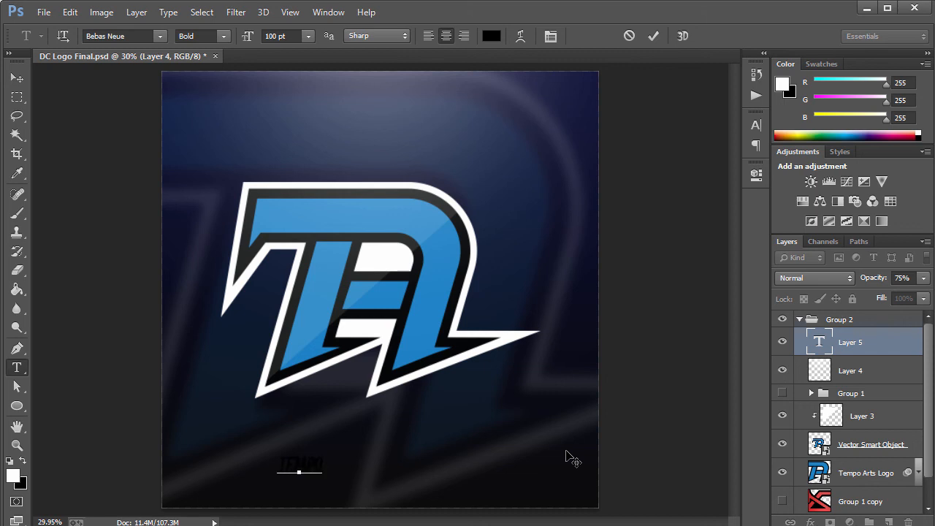
{"action": "key", "text": "ctrl+a"}
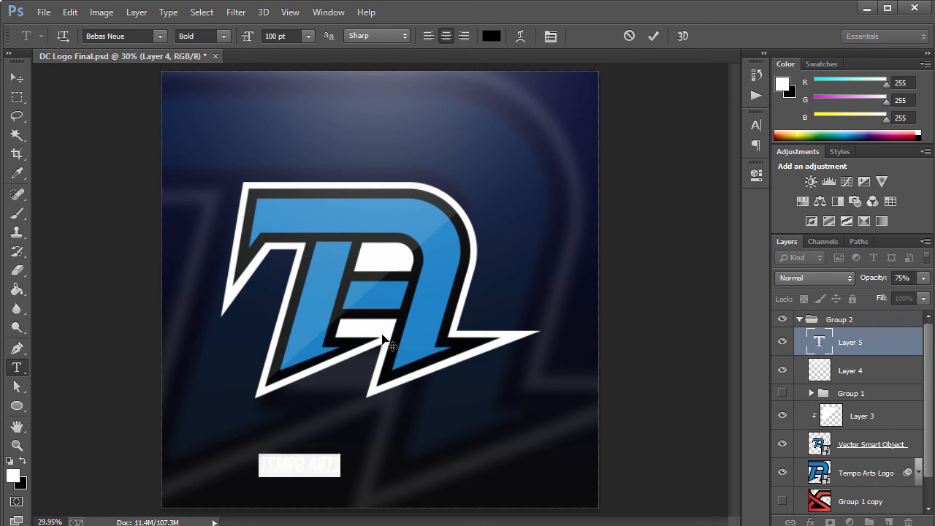
{"action": "key", "text": "BackSpace"}
{"action": "key", "text": "ctrl+z"}
Step: Colour the TEMPO ARTS text with the light blue sampled from the logo, and open the font choices for it
{"action": "left_click", "coordinate": [491, 36]}
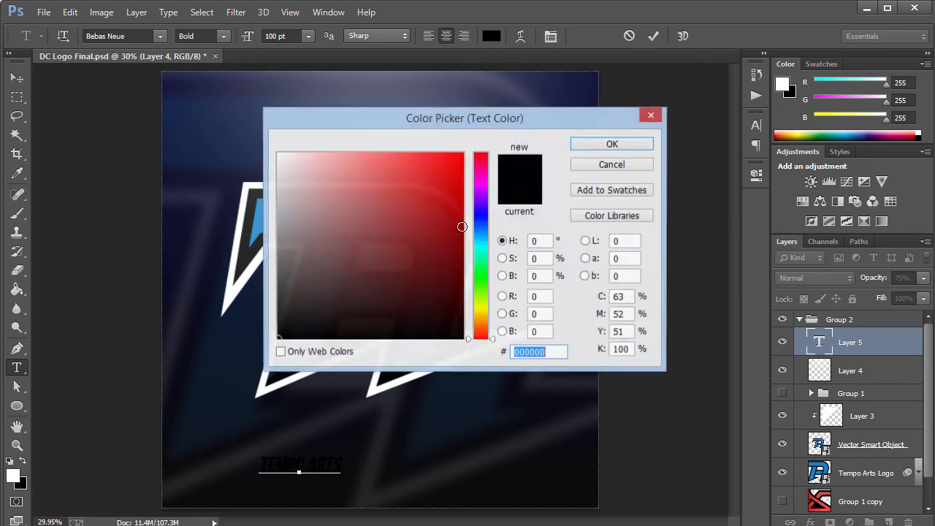
{"action": "left_click", "coordinate": [260, 212]}
{"action": "left_click", "coordinate": [620, 147]}
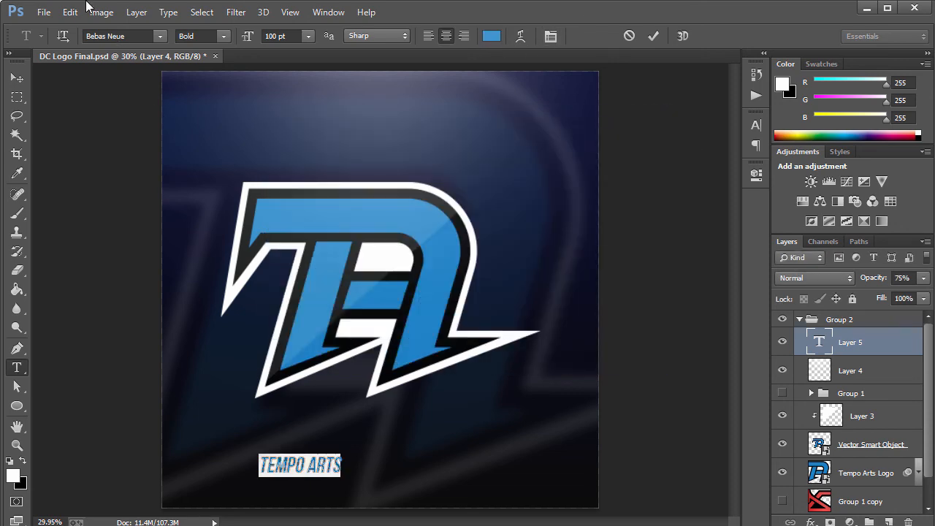
{"action": "left_click", "coordinate": [163, 38]}
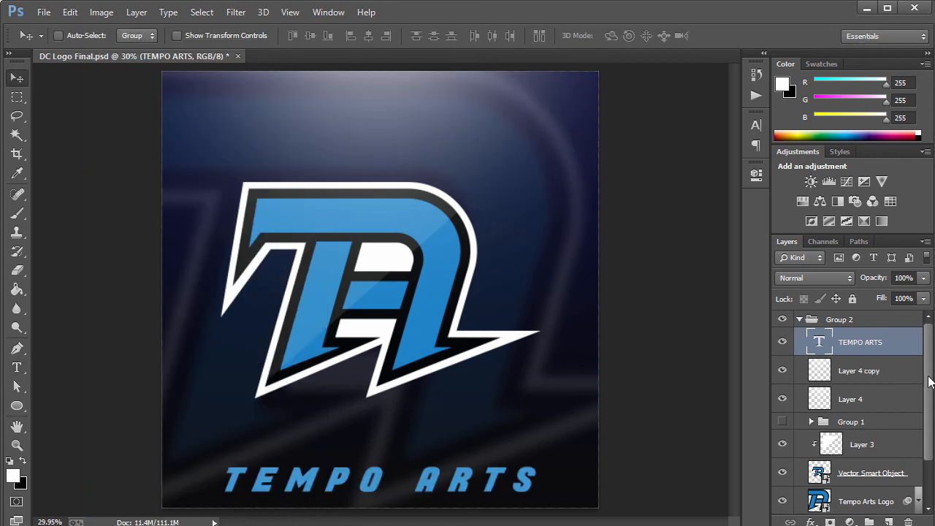
Step: Check which layer effects the Plain Red layer in Group 1 uses, and collapse the group again
{"action": "scroll", "coordinate": [930, 381], "scroll_direction": "down", "scroll_amount": 2}
{"action": "left_click", "coordinate": [811, 364]}
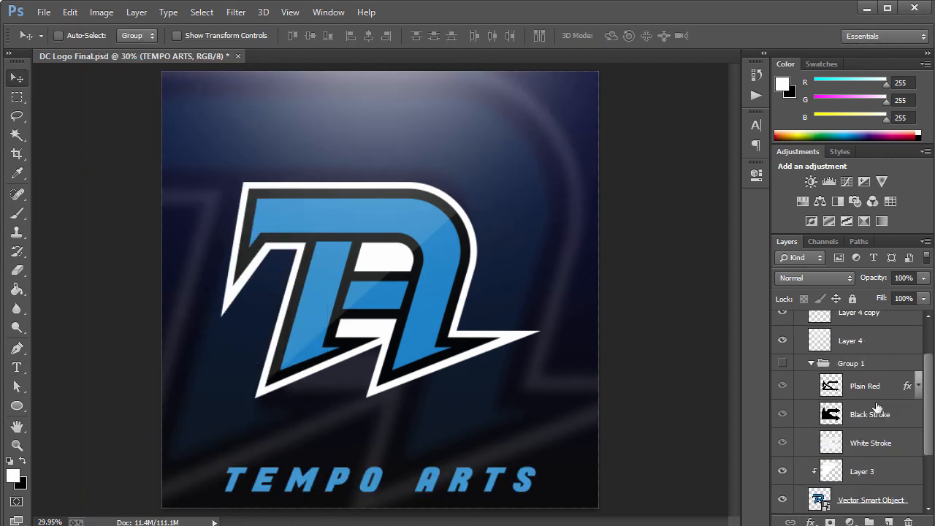
{"action": "left_click", "coordinate": [918, 387]}
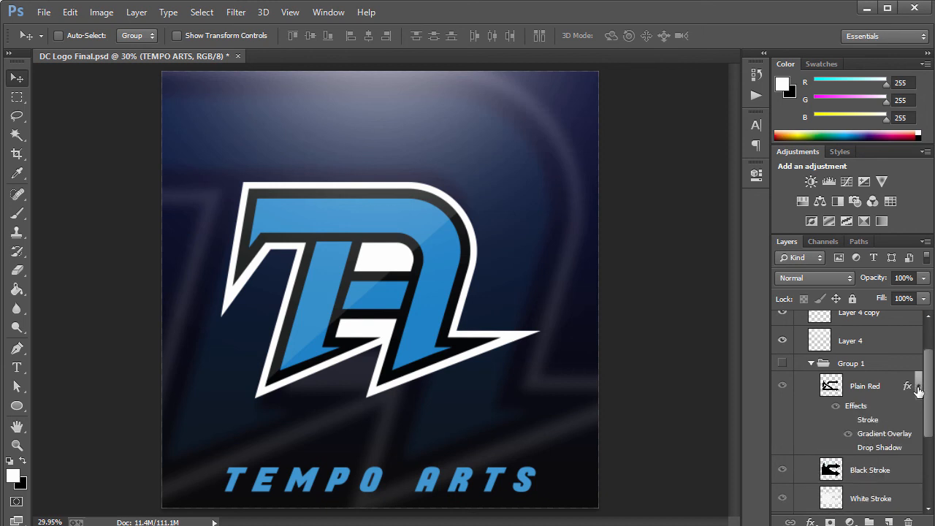
{"action": "left_click", "coordinate": [918, 380]}
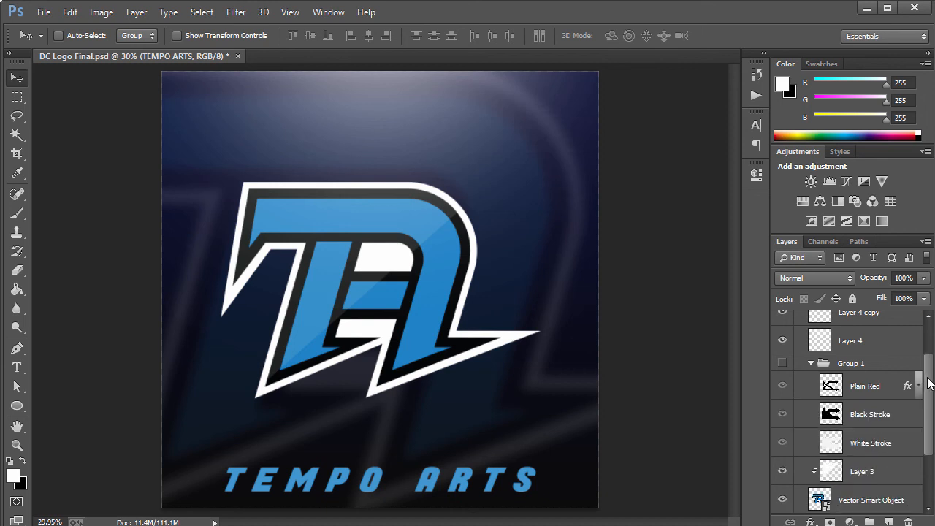
{"action": "left_click", "coordinate": [812, 364]}
Step: Add a drop shadow to the Vector Smart Object with a distance of 20 px and a size of 50 px
{"action": "double_click", "coordinate": [889, 426]}
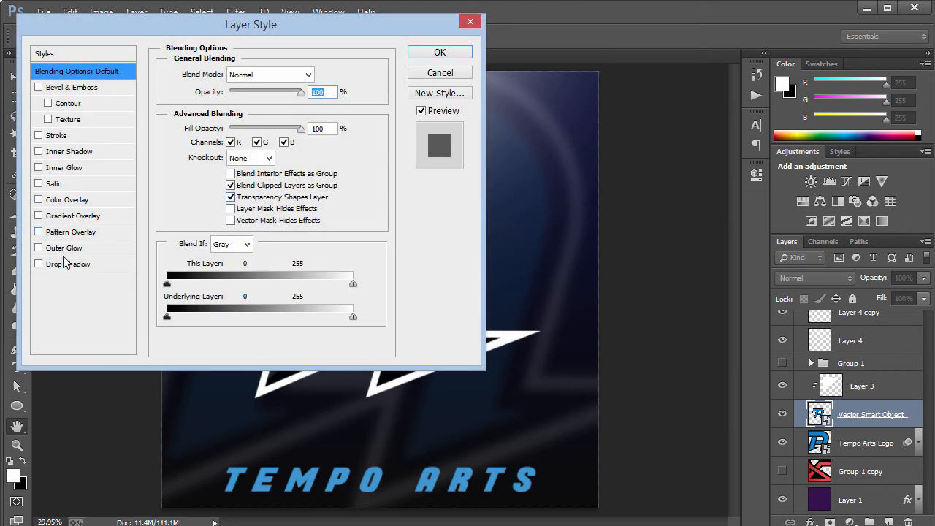
{"action": "left_click", "coordinate": [65, 264]}
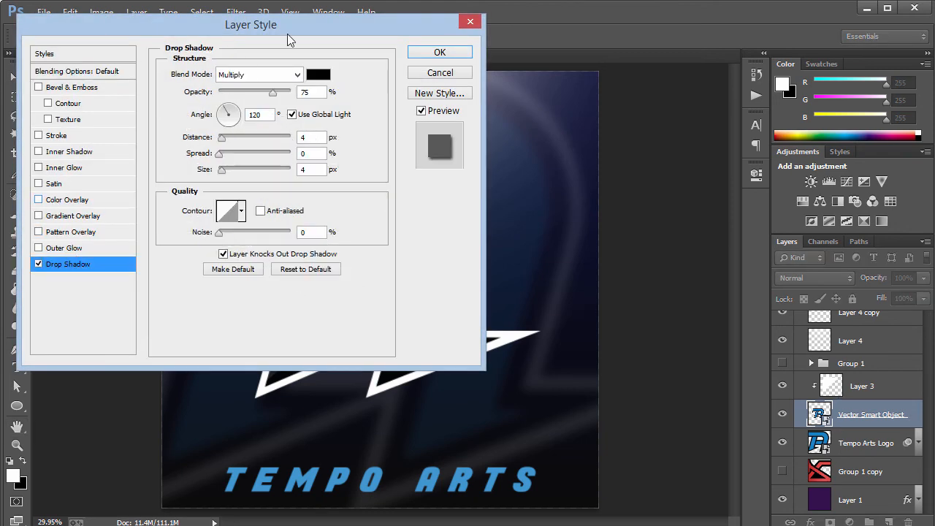
{"action": "left_click_drag", "start_coordinate": [282, 23], "coordinate": [685, 39]}
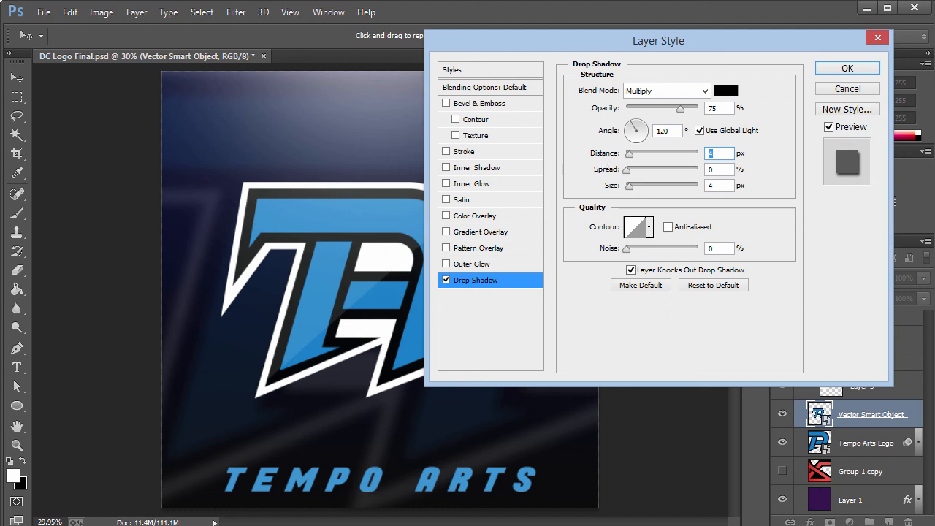
{"action": "type", "text": "20"}
{"action": "type", "text": "50"}
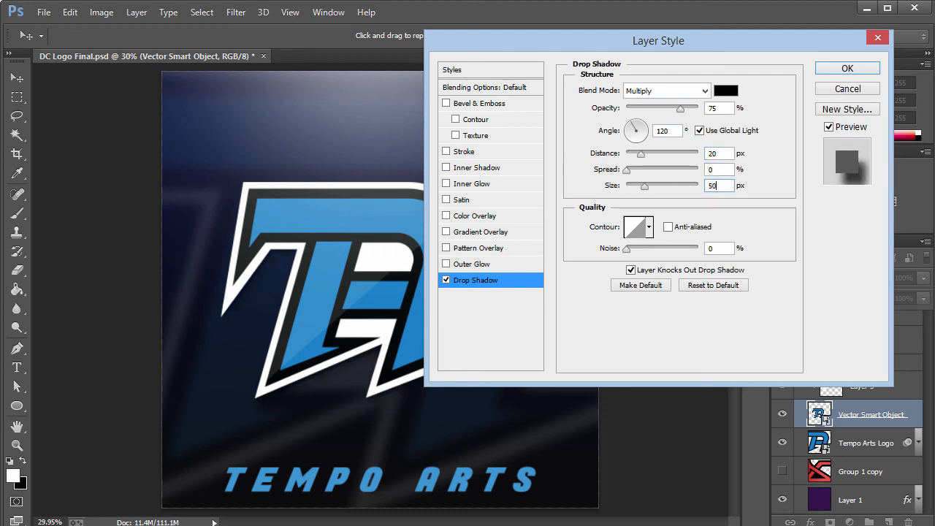
Step: Set the drop shadow's distance to 50 px and its size to 70 px, and apply the layer style
{"action": "double_click", "coordinate": [713, 153]}
{"action": "key", "text": "BackSpace"}
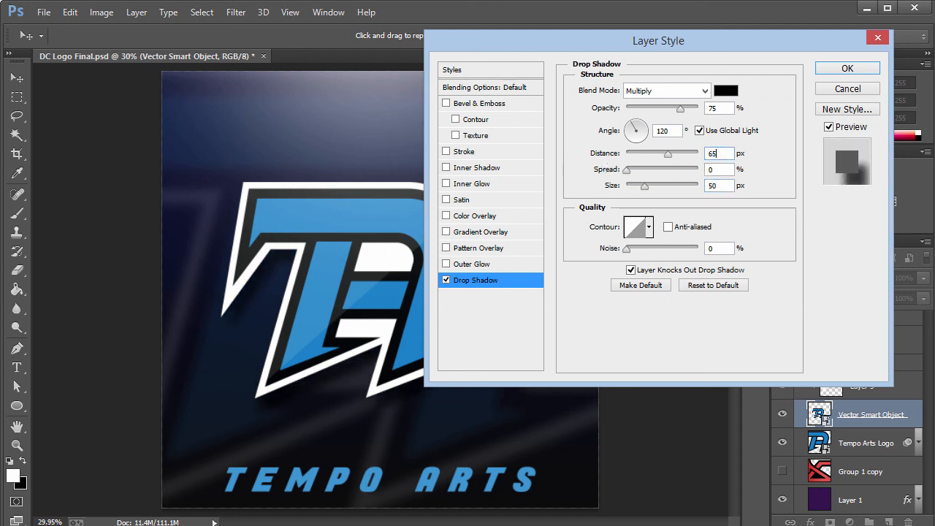
{"action": "type", "text": "50"}
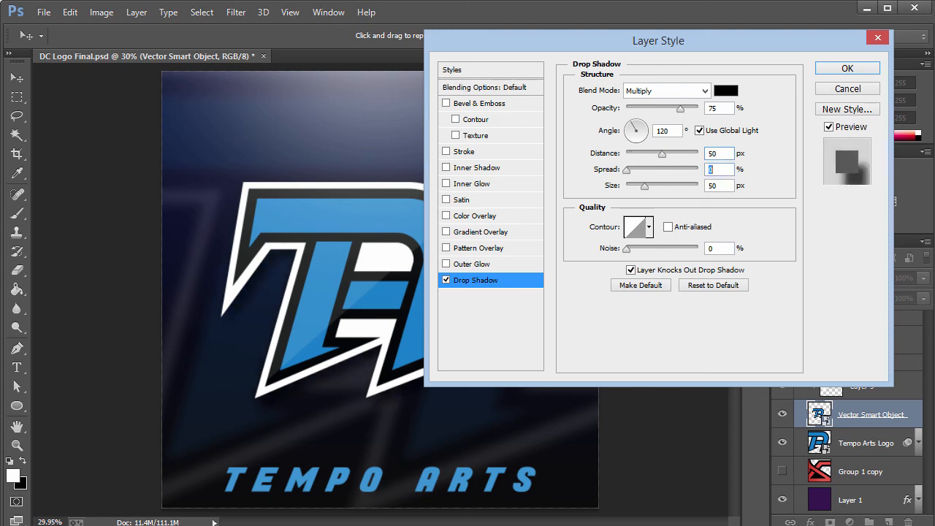
{"action": "key", "text": "Tab"}
{"action": "key", "text": "Return"}
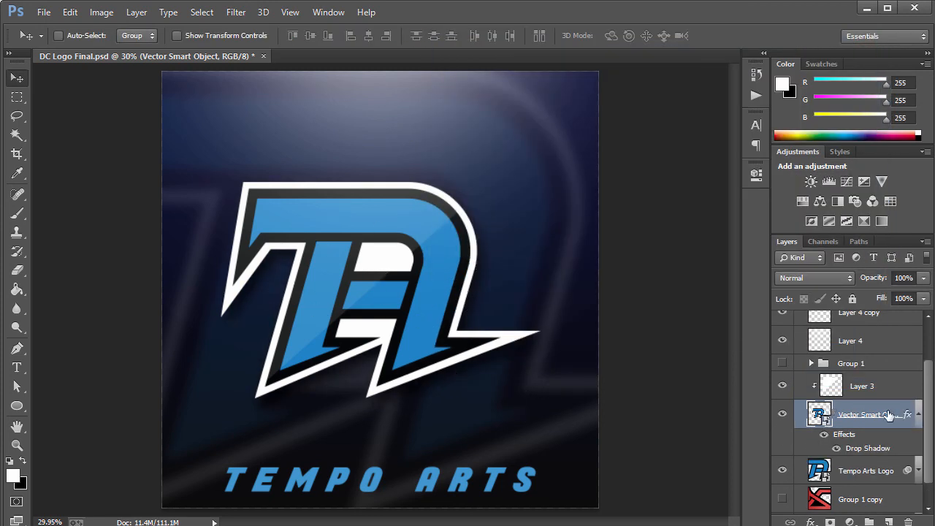
Step: Reduce the opacity of the Vector Smart Object's drop shadow to 50%
{"action": "double_click", "coordinate": [911, 412]}
{"action": "left_click", "coordinate": [475, 280]}
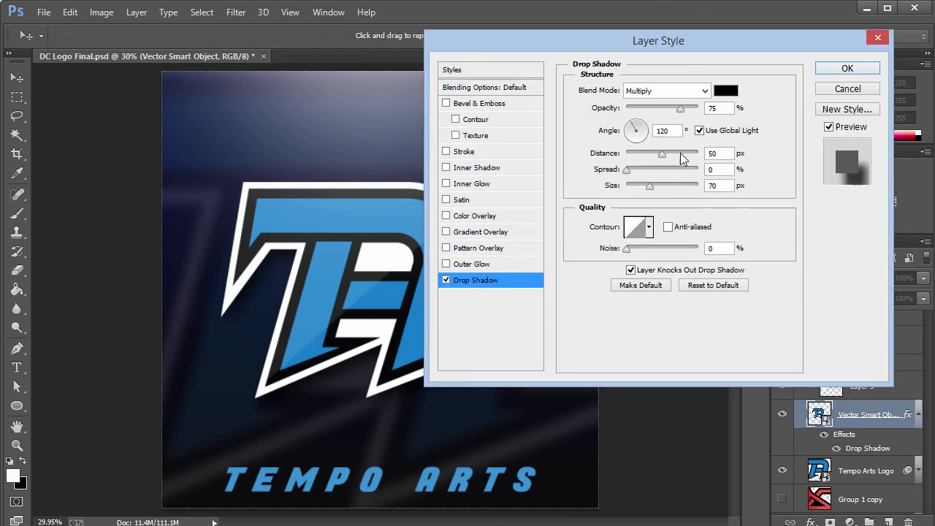
{"action": "double_click", "coordinate": [714, 107]}
{"action": "type", "text": "50"}
{"action": "key", "text": "Return"}
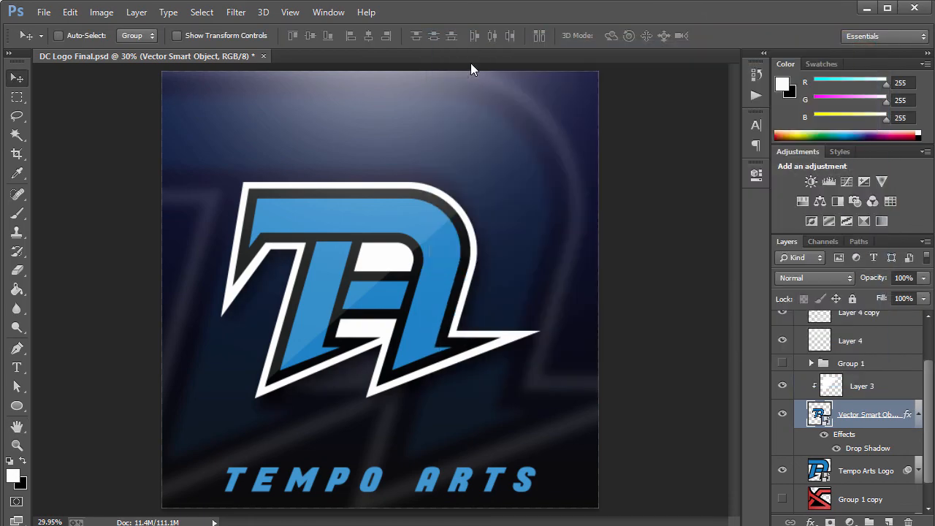